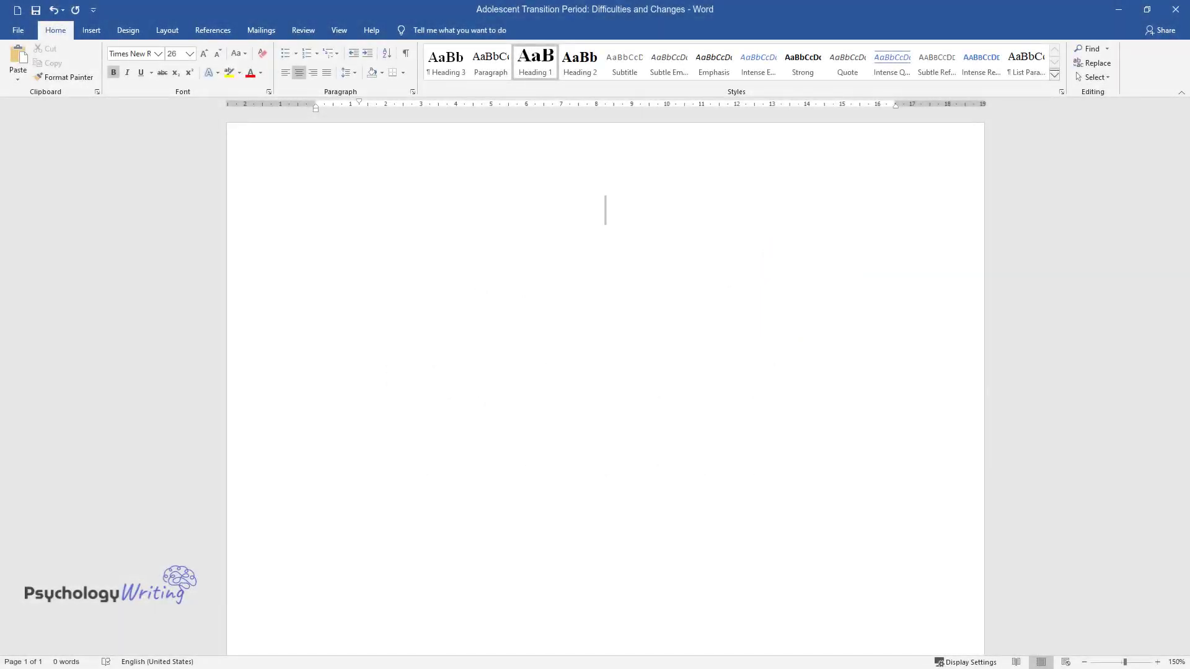
Enter the heading "Adolescent Transition Period: Difficulties and Changes" and start a body paragraph below it
{"action": "type", "text": "Adolescent T"}
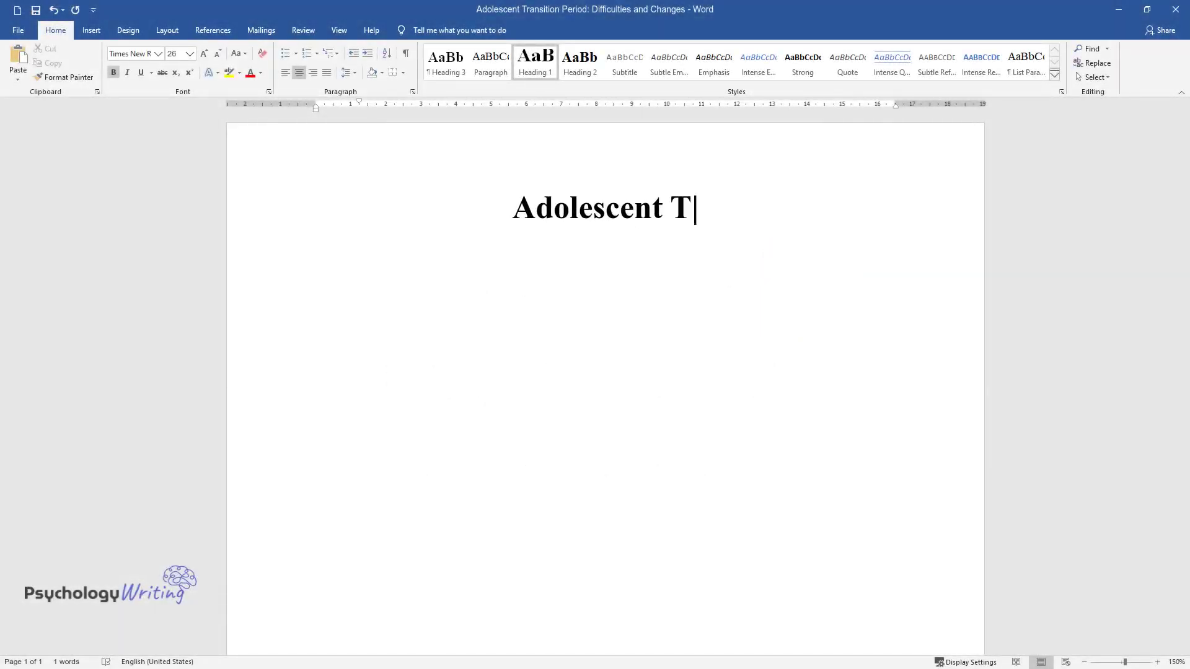
{"action": "type", "text": "ransition Period: Difficul"}
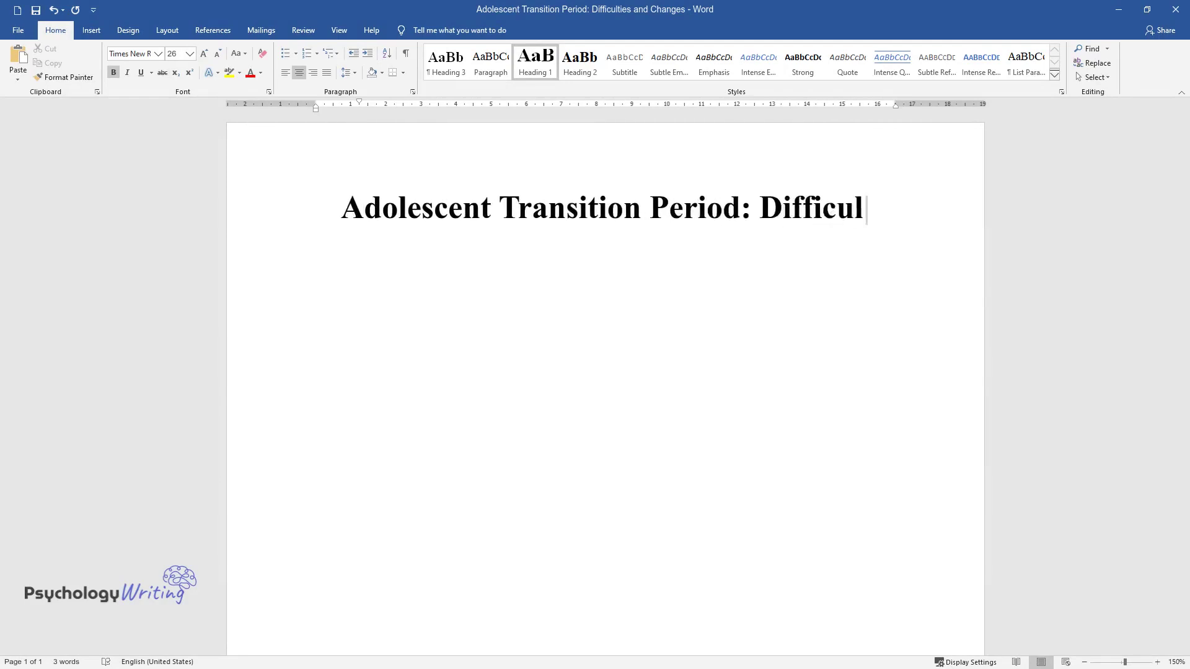
{"action": "type", "text": "ties and Changes"}
{"action": "key", "text": "Return"}
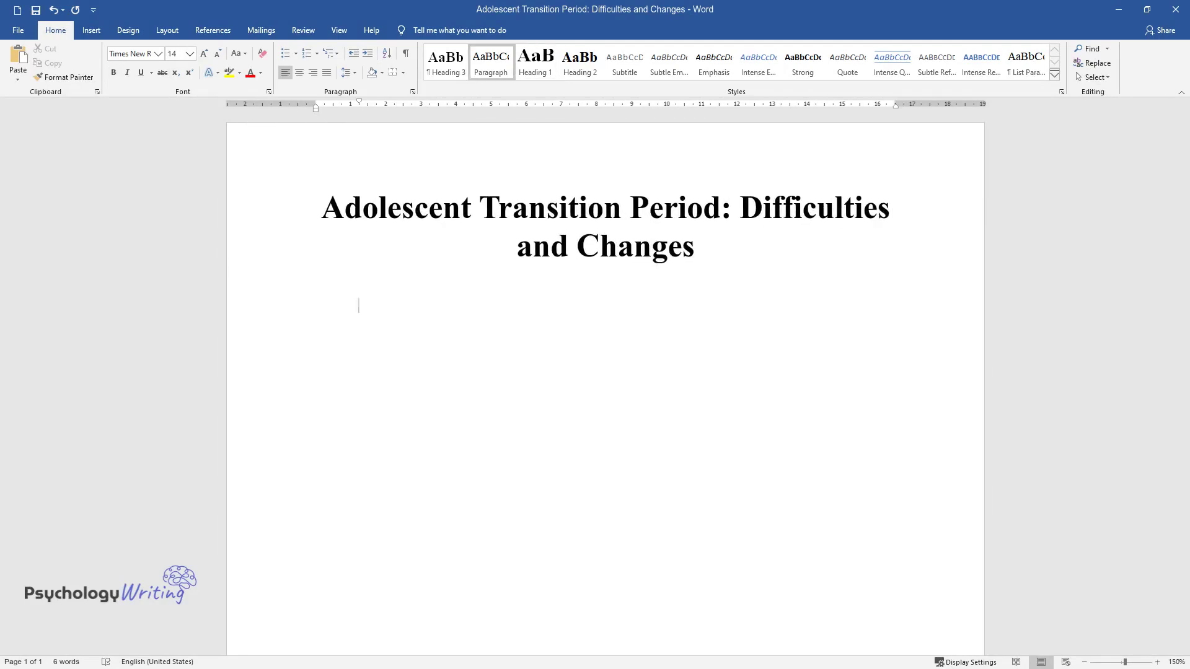
Write the introduction's opening, calling adolescence one of the most significant ages and the transitional age from childhood to adulthood and immaturity to maturity
{"action": "type", "text": "Adolescence is one of the mo"}
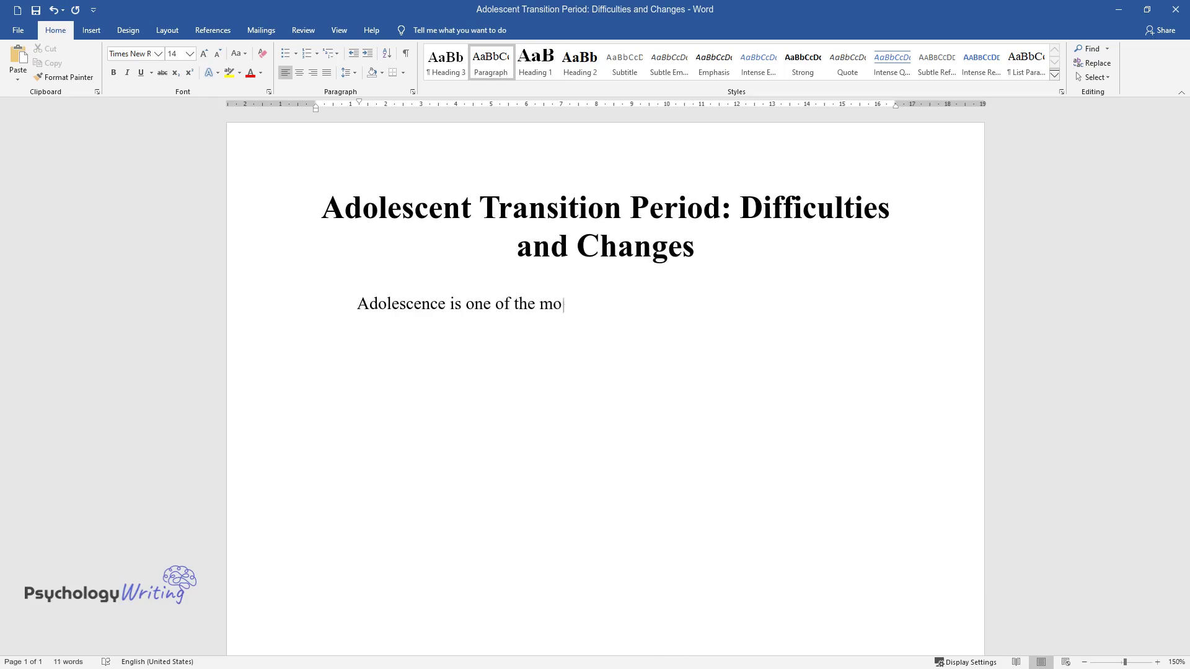
{"action": "type", "text": "st significant ages in pe"}
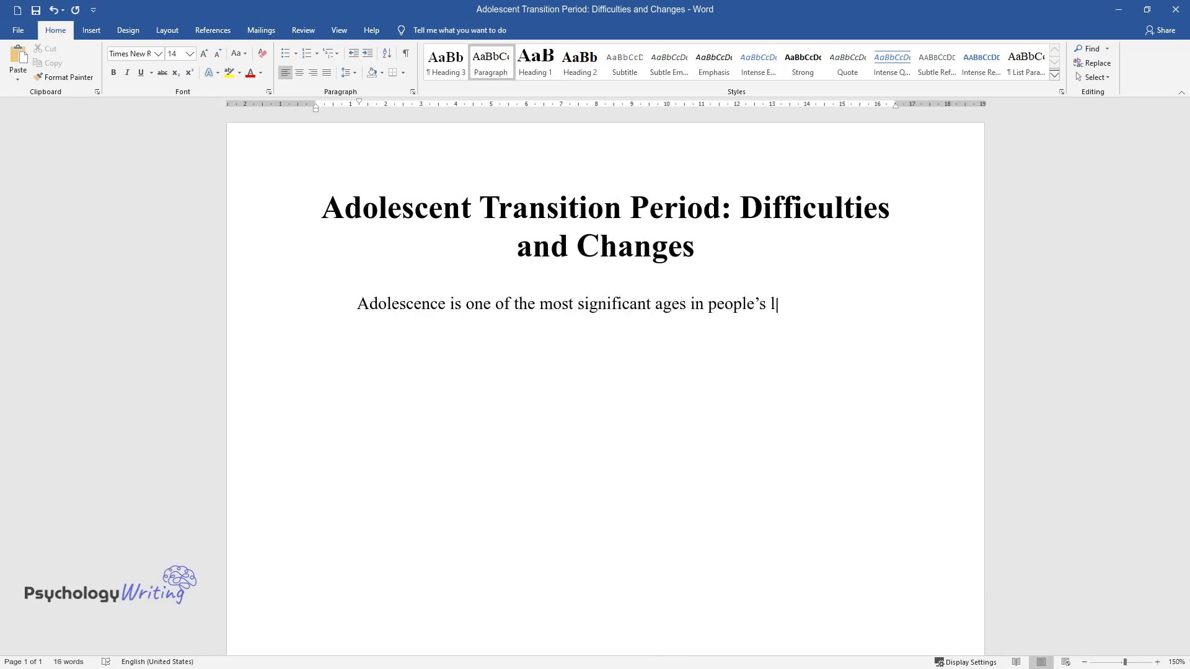
{"action": "type", "text": "ople's life. It is called the transitional age be"}
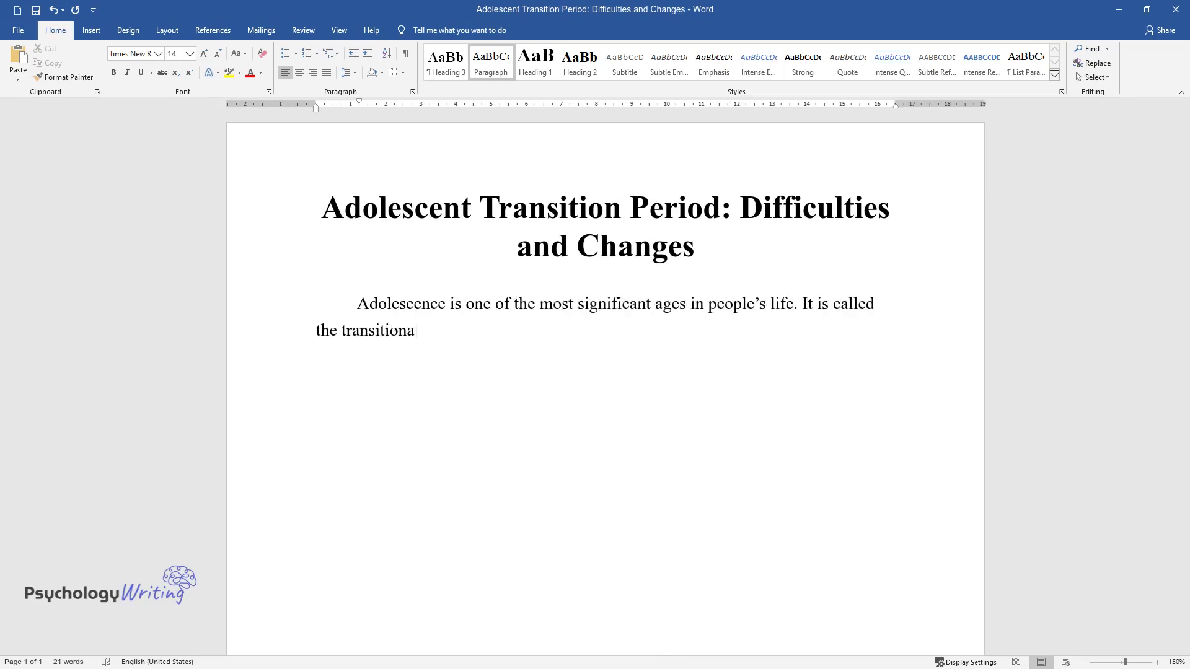
{"action": "type", "text": "cause during this period"}
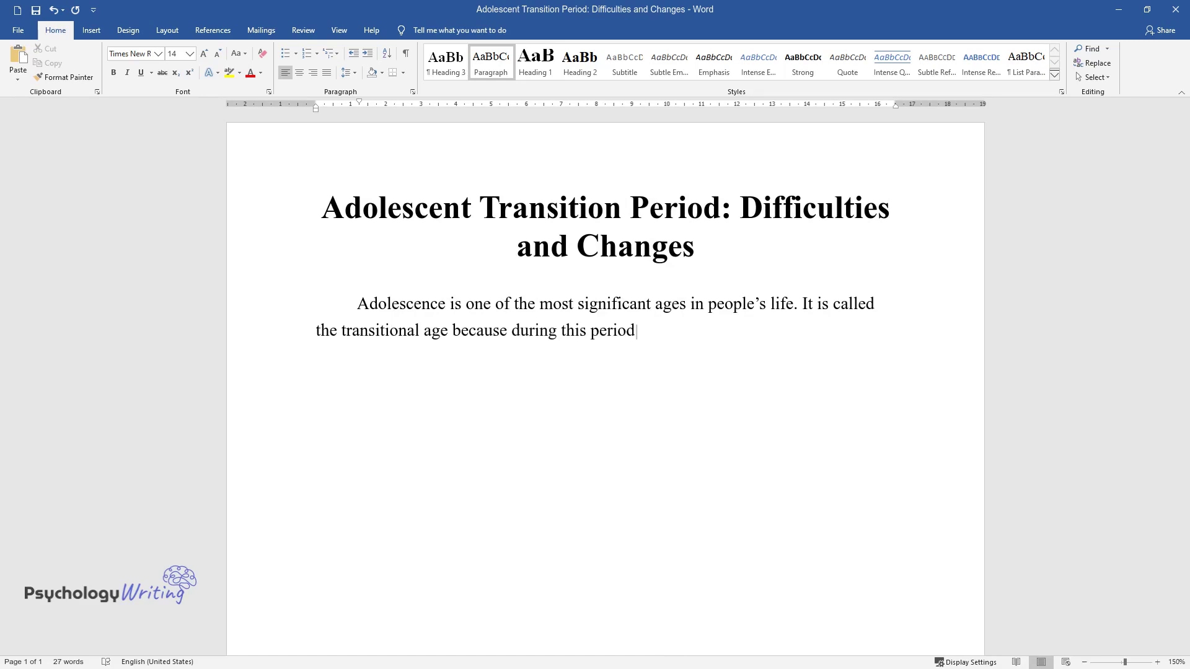
{"action": "type", "text": " the transition from childhood to"}
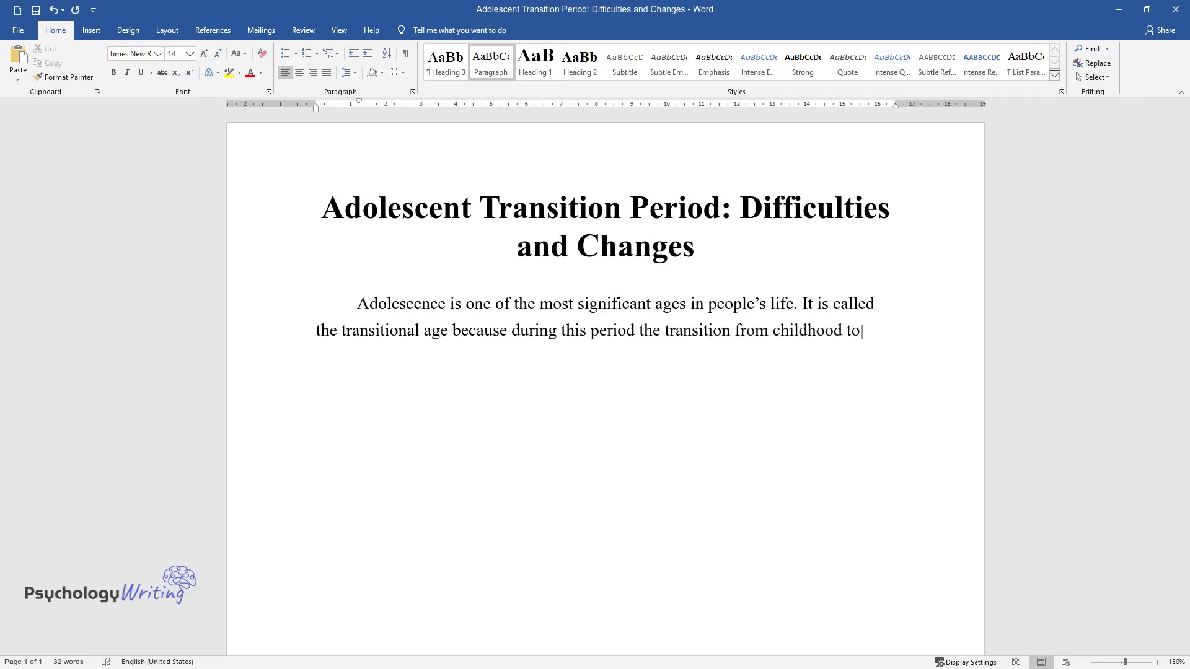
{"action": "type", "text": " adulthood and from immaturity to"}
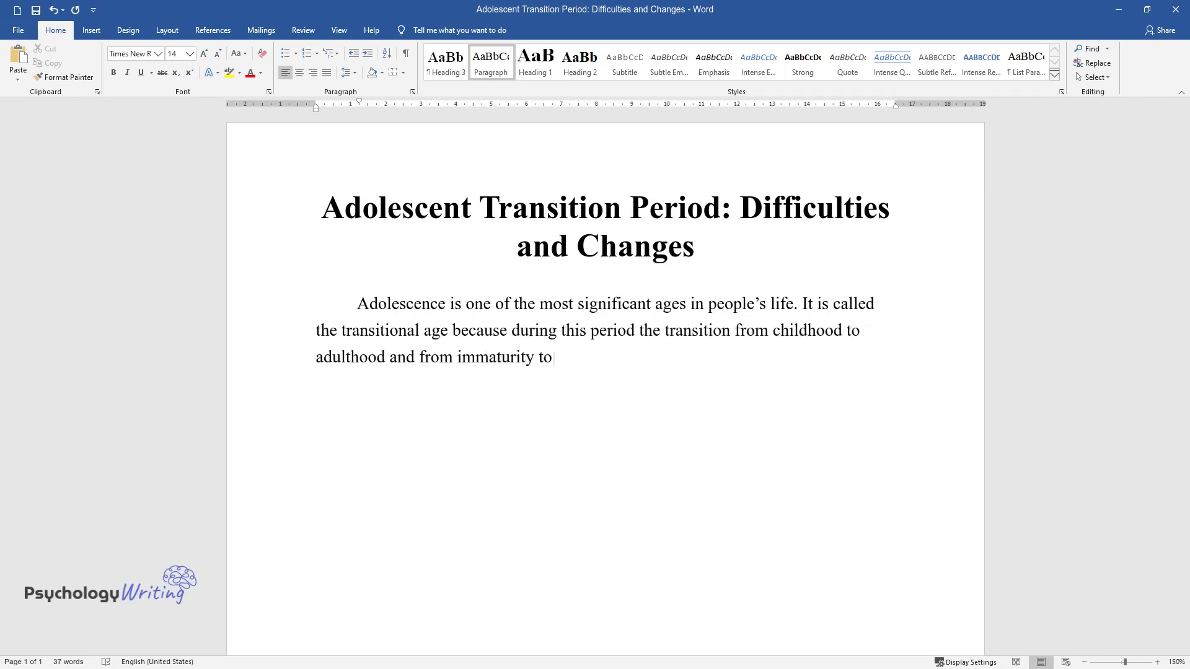
{"action": "type", "text": " maturity takes place. This perio"}
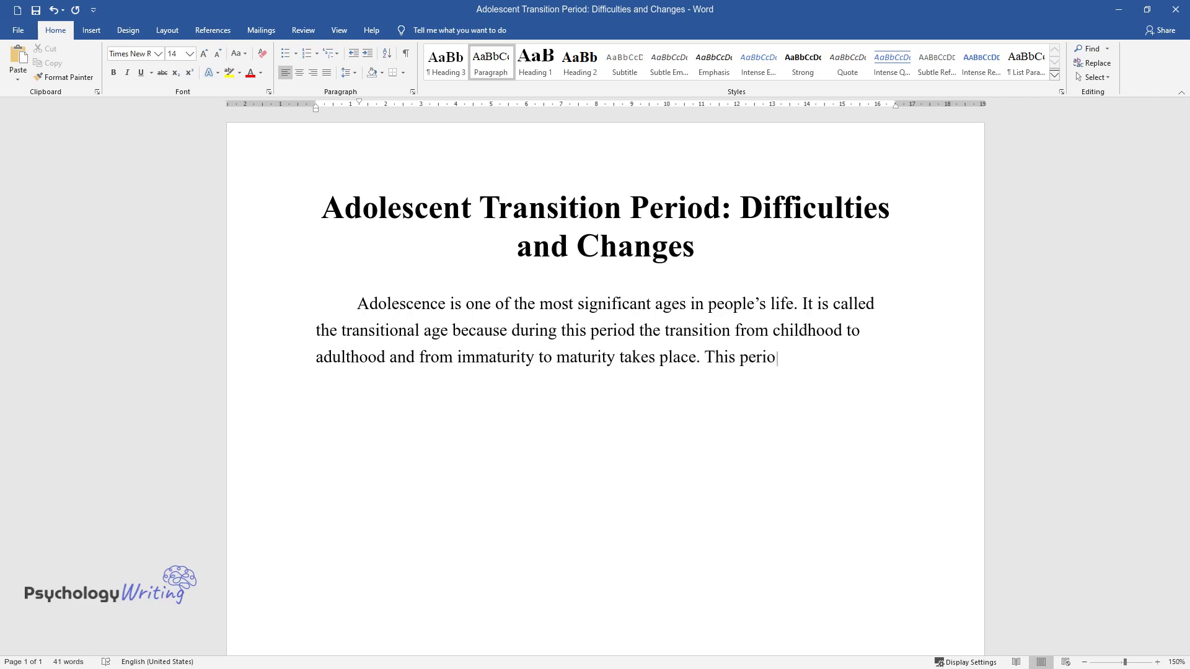
Continue the introduction by characterizing the period by desire for self-expression, self-affirmation, demonstration of independence, decreased motivation, and conflicts with parents and teachers
{"action": "type", "text": "d is characterized by the desire for self-expression, self-affirm"}
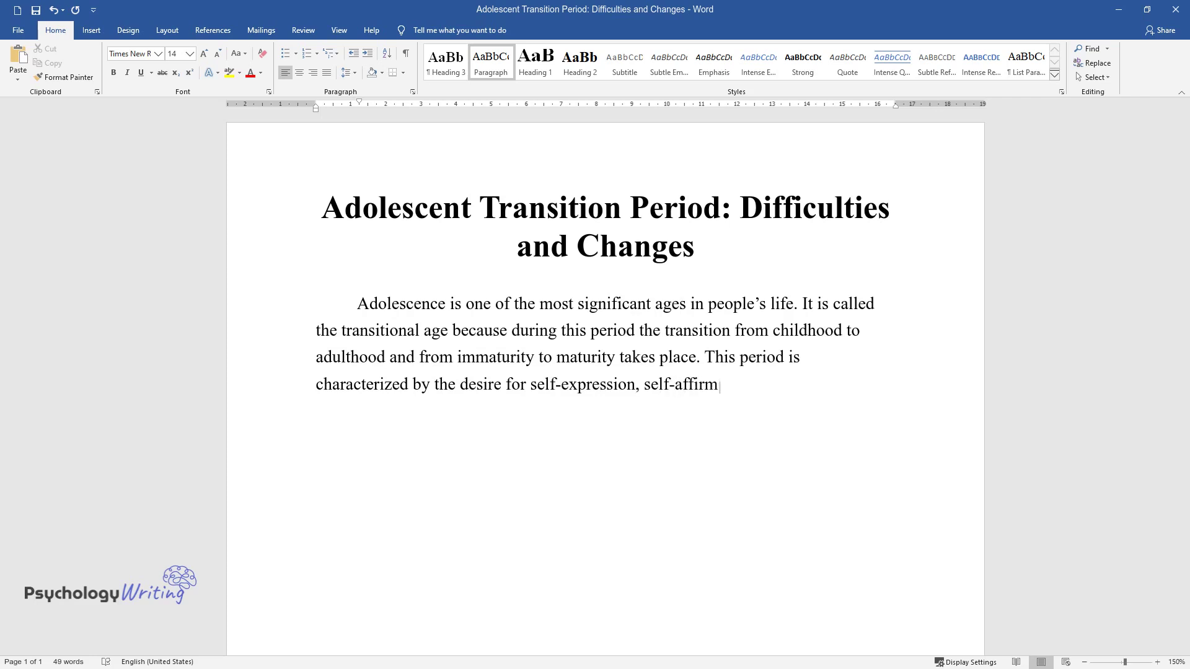
{"action": "type", "text": "ation, demonstration of independence, decreased motivatio"}
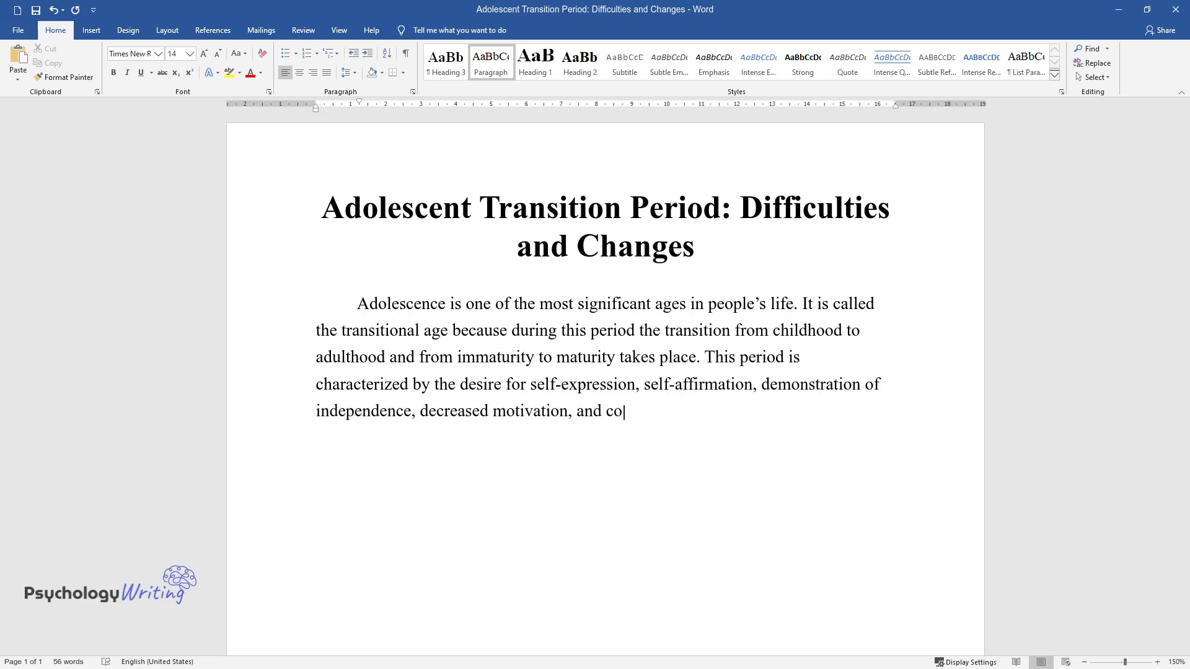
{"action": "type", "text": "n, and conflicts with parents and teachers"}
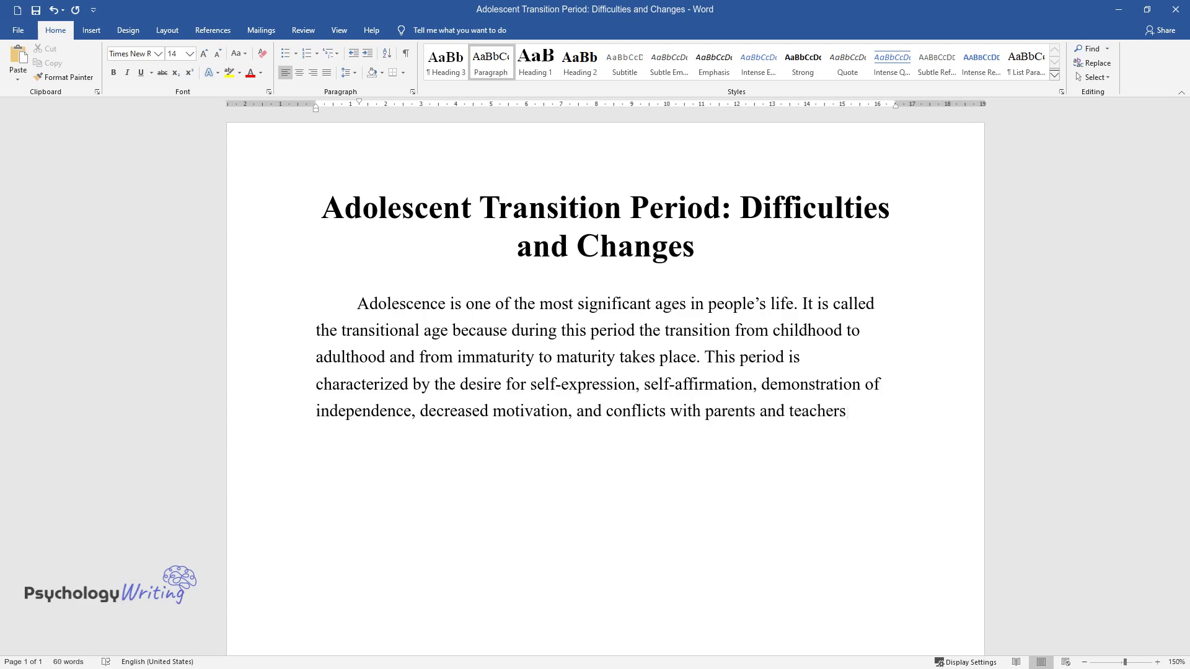
End the introduction with the hypothesis that adolescent idealism, criticism, personal fable, and the imaginary audience may persist in adult life without proper attention
{"action": "type", "text": ". This paper hypothesizes that ad"}
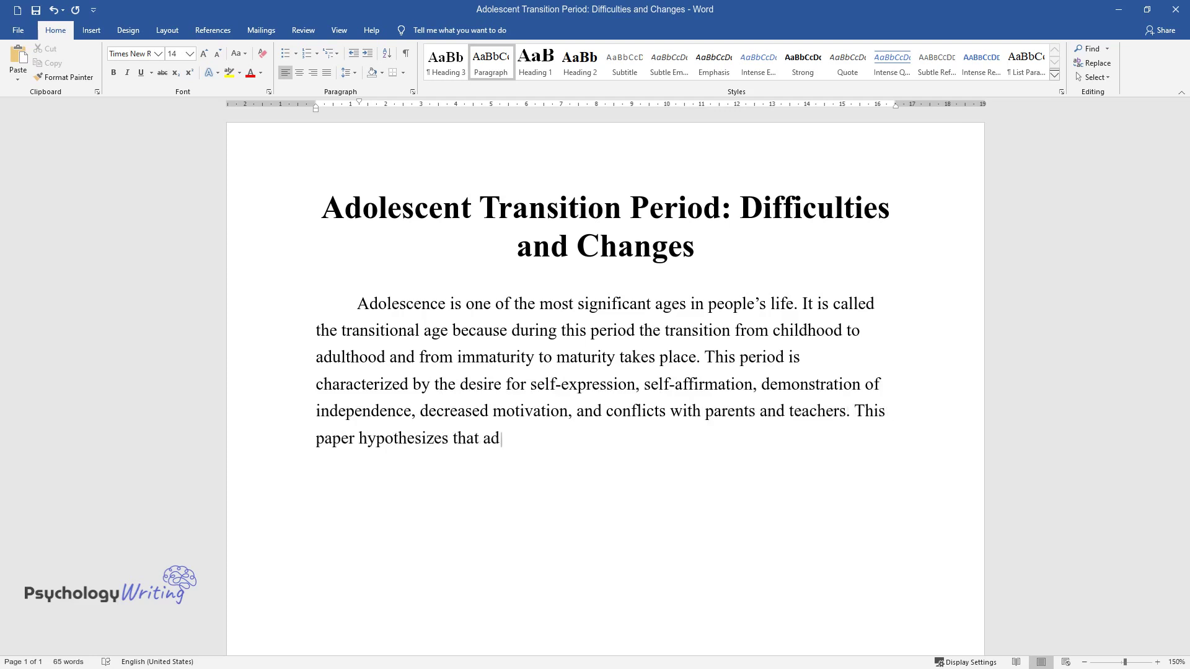
{"action": "type", "text": "olescent idealism, criticism, pe"}
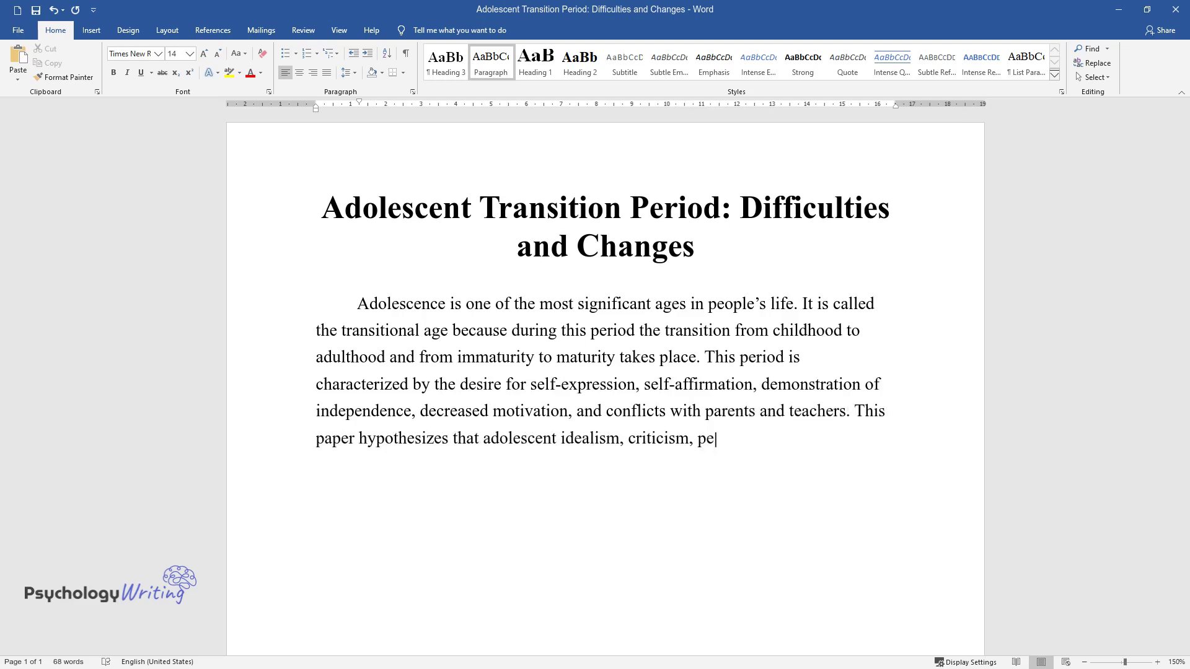
{"action": "type", "text": "rsonal fable, and the imaginary audience may persist in a"}
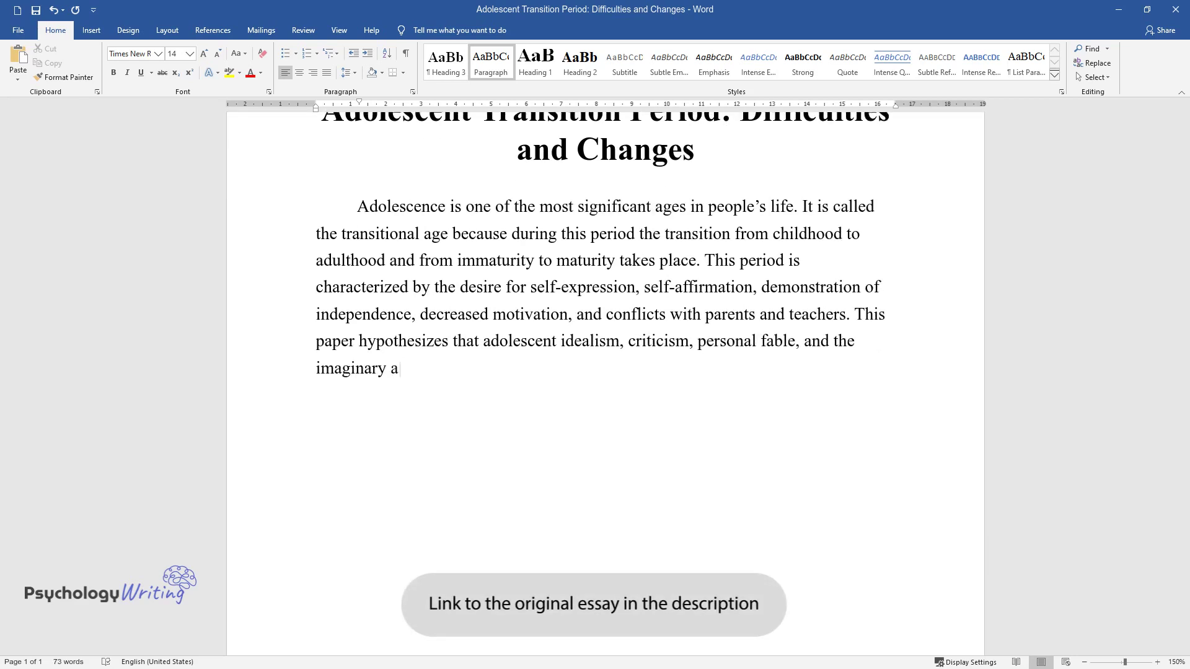
{"action": "type", "text": "dult life"}
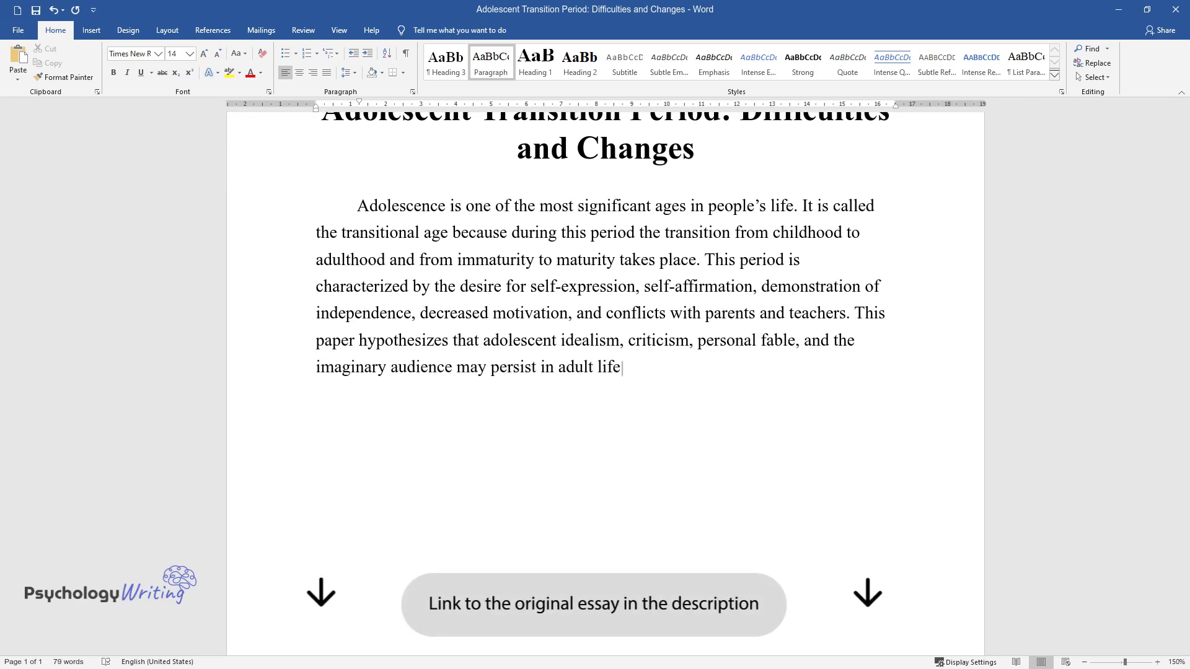
{"action": "type", "text": " if the child is not given proper attention."}
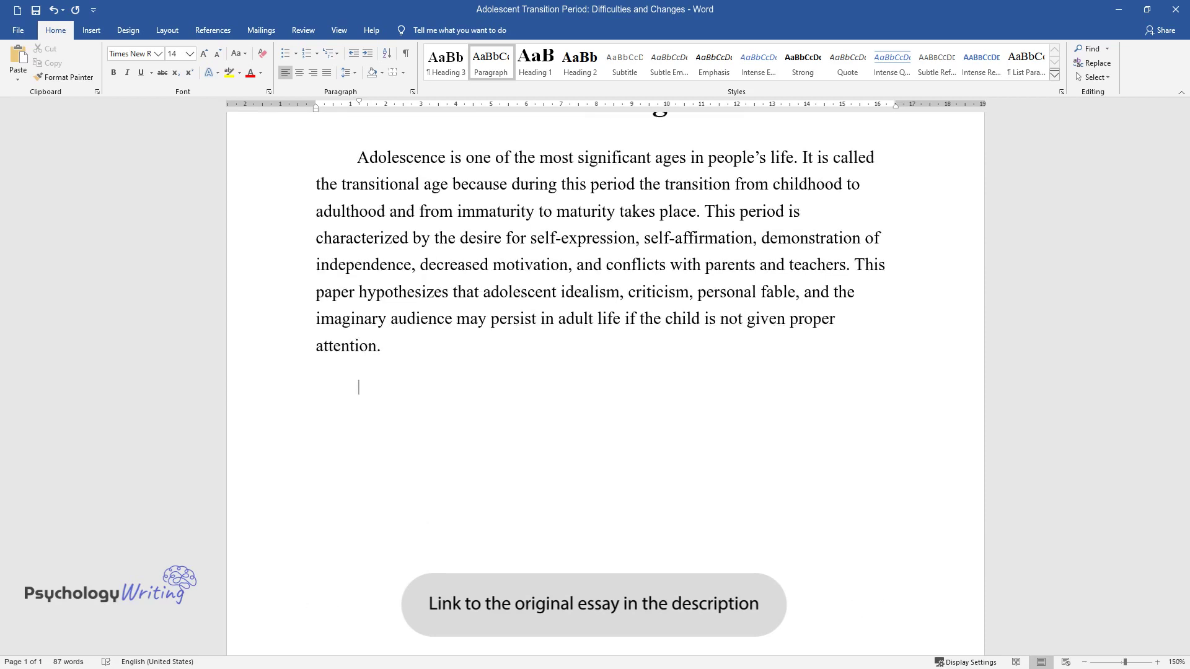
Begin the second paragraph with a sentence tracing early adolescent idealism to parents' attempts to protect the child from troubles, projecting an ideal world
{"action": "type", "text": "The idea of the idealism o"}
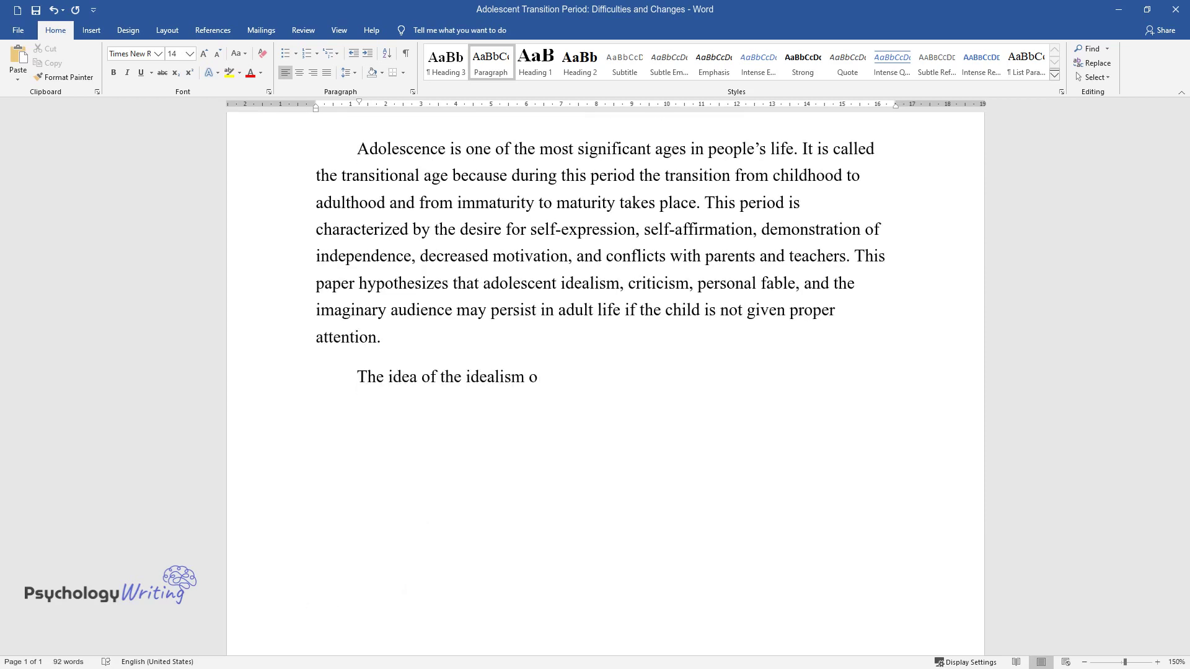
{"action": "type", "text": "f the surrounding world is characte"}
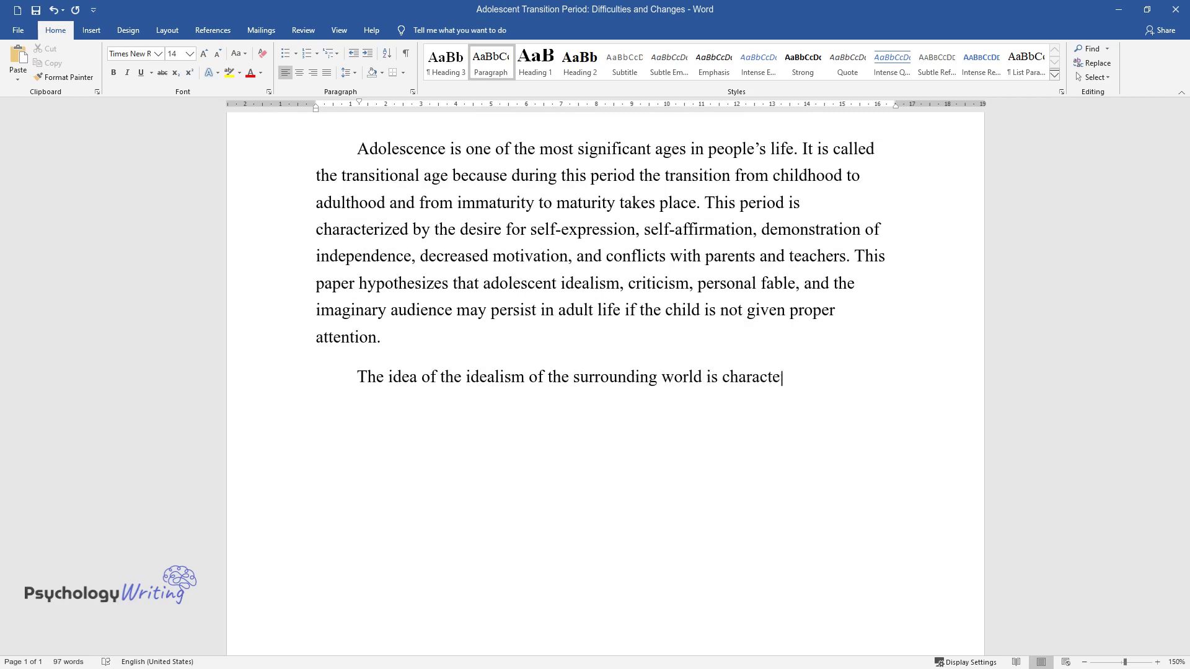
{"action": "type", "text": "ristic of the early adolescent period and is"}
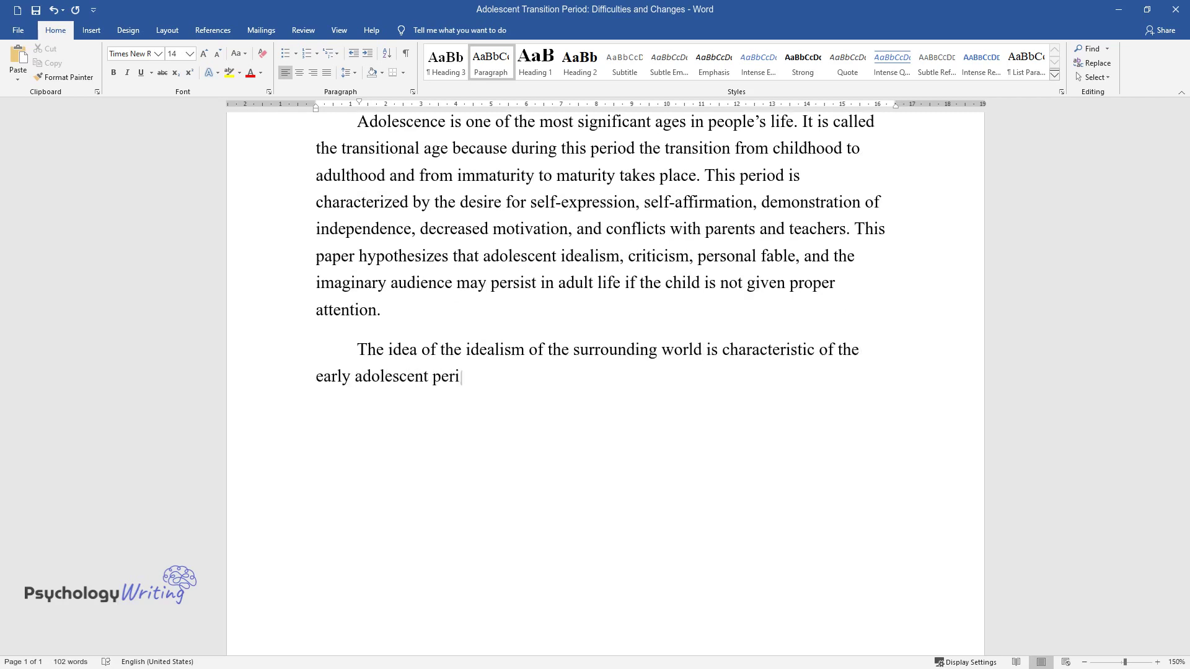
{"action": "type", "text": " born out of parents’ atte"}
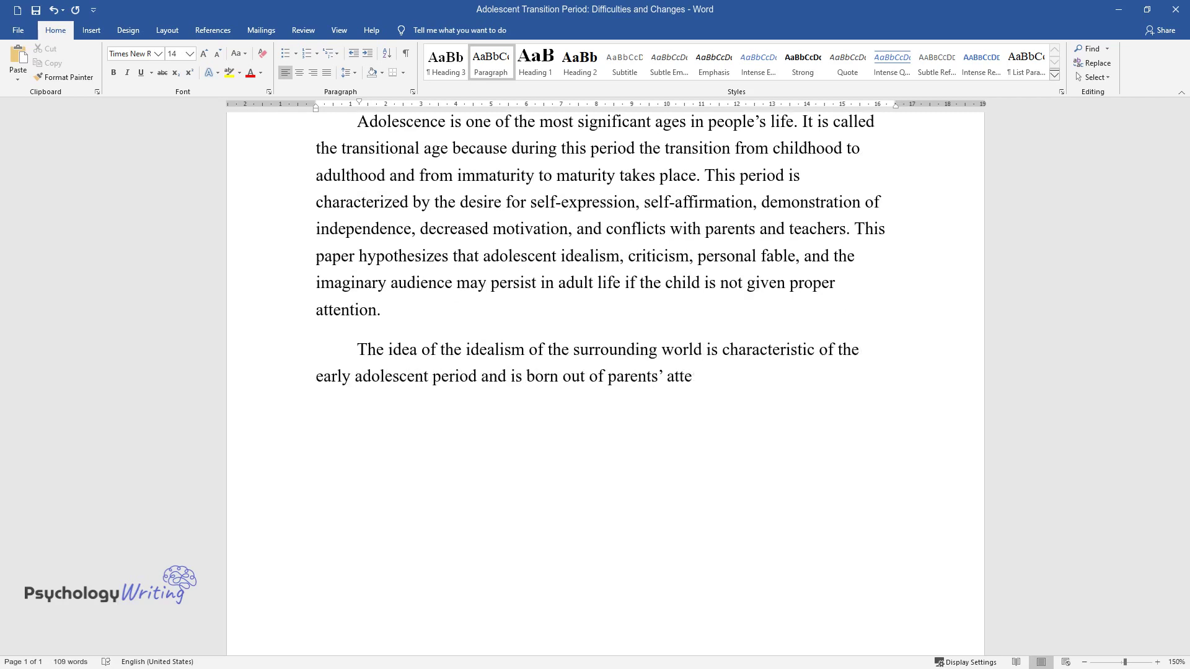
{"action": "type", "text": "mpts to protect the child from trou"}
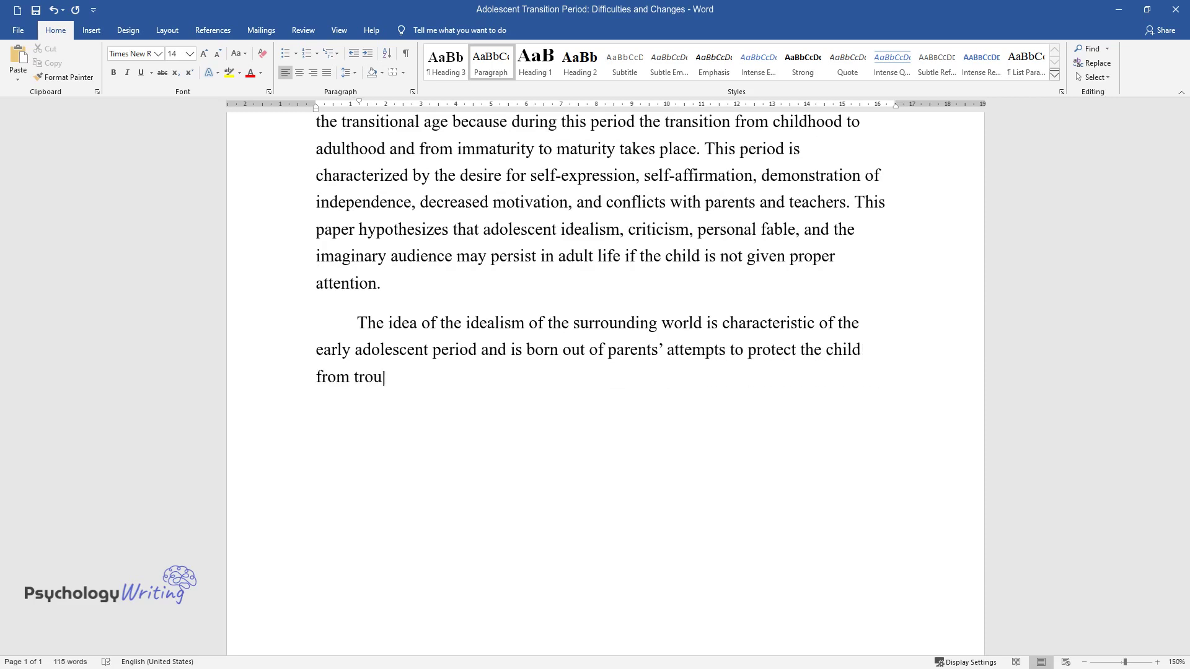
{"action": "type", "text": "bles and problems, projecting in hi"}
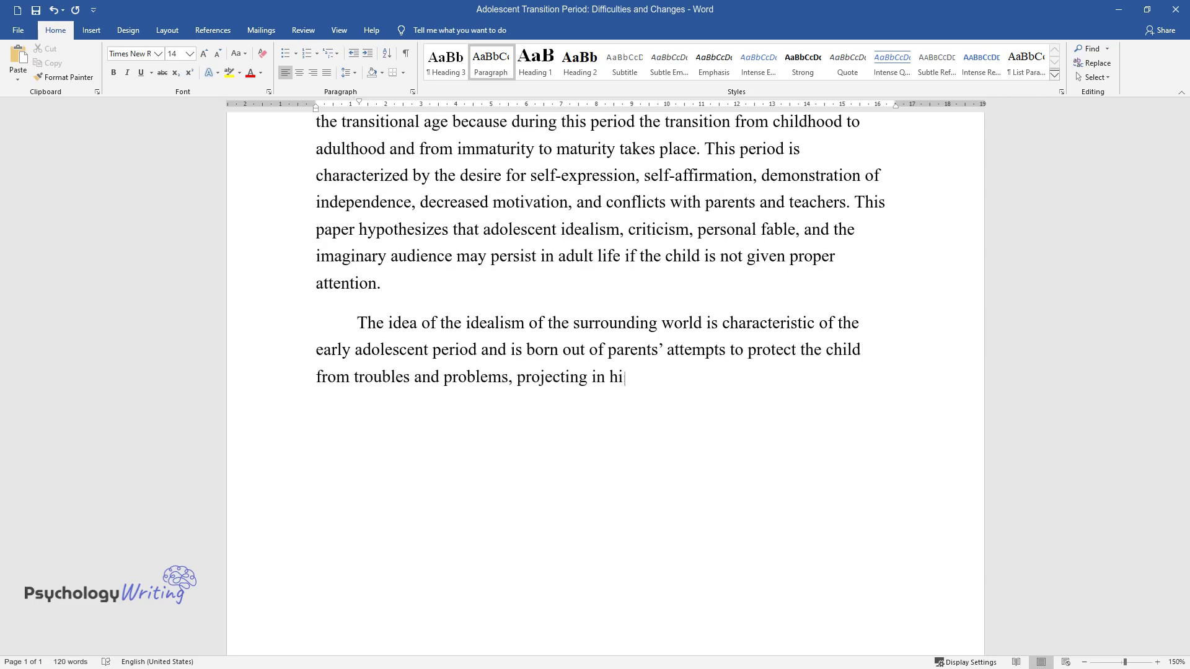
{"action": "type", "text": "s mind the image of an ideal world."}
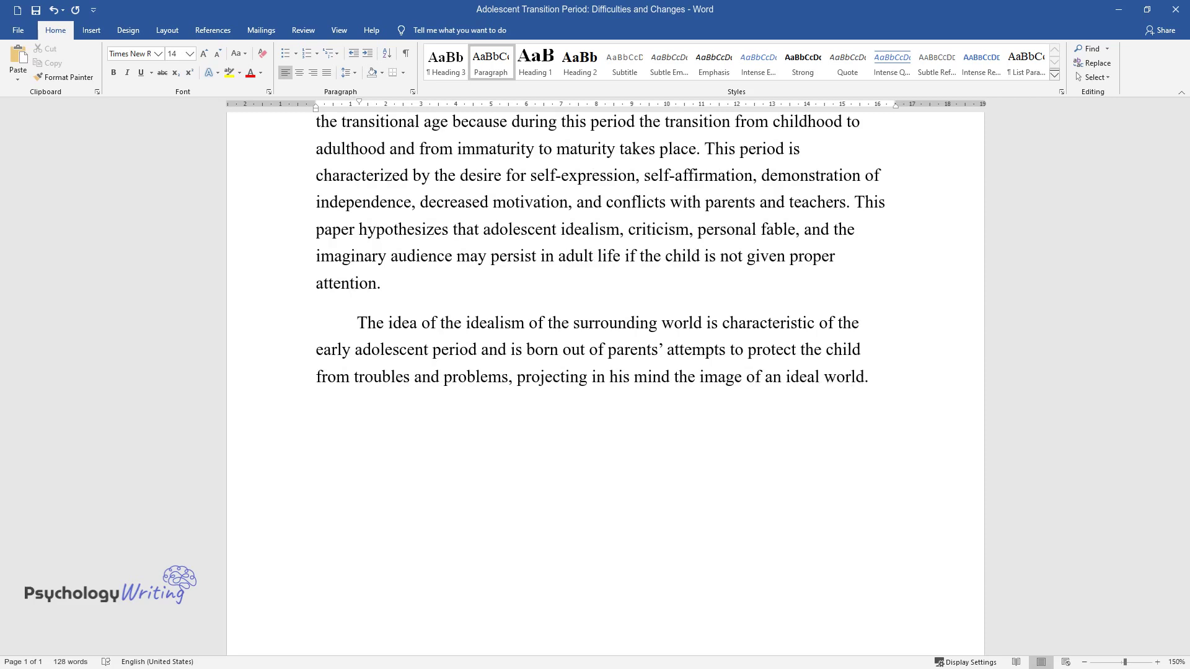
Add that children facing reality often refuse to accept it, risking psychological problems, frustration, and criticism, and begin "In my adolescent period,"
{"action": "type", "text": " However, when faced with a reality in adolescence, children often ref"}
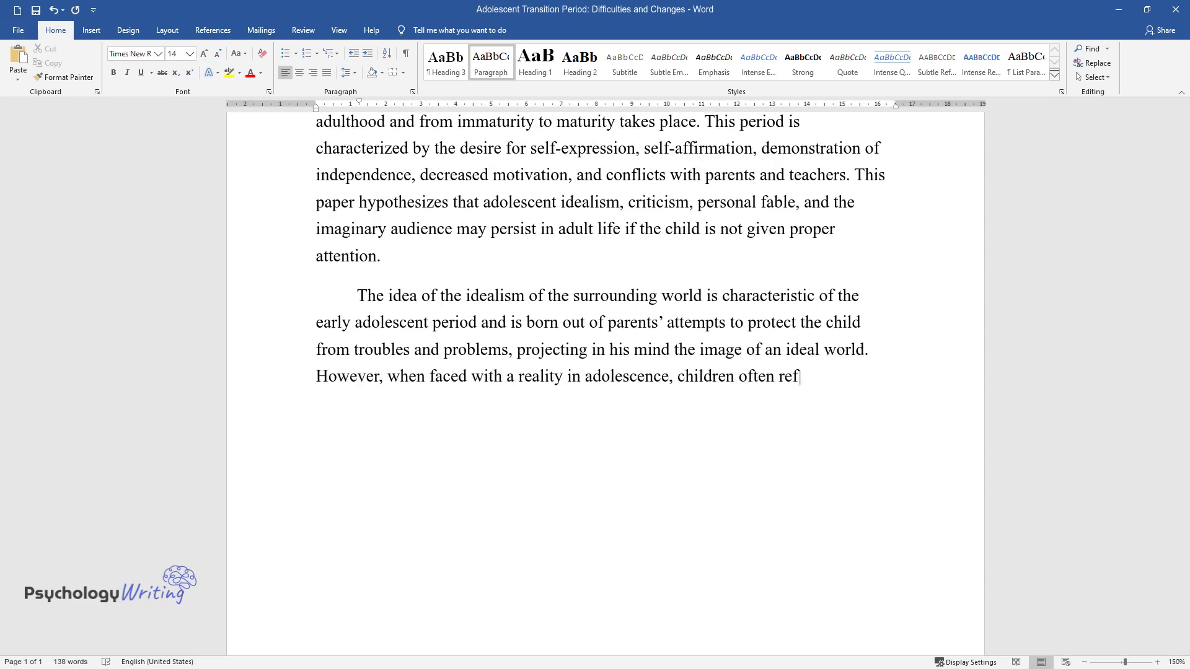
{"action": "type", "text": "use to accept it, which may result"}
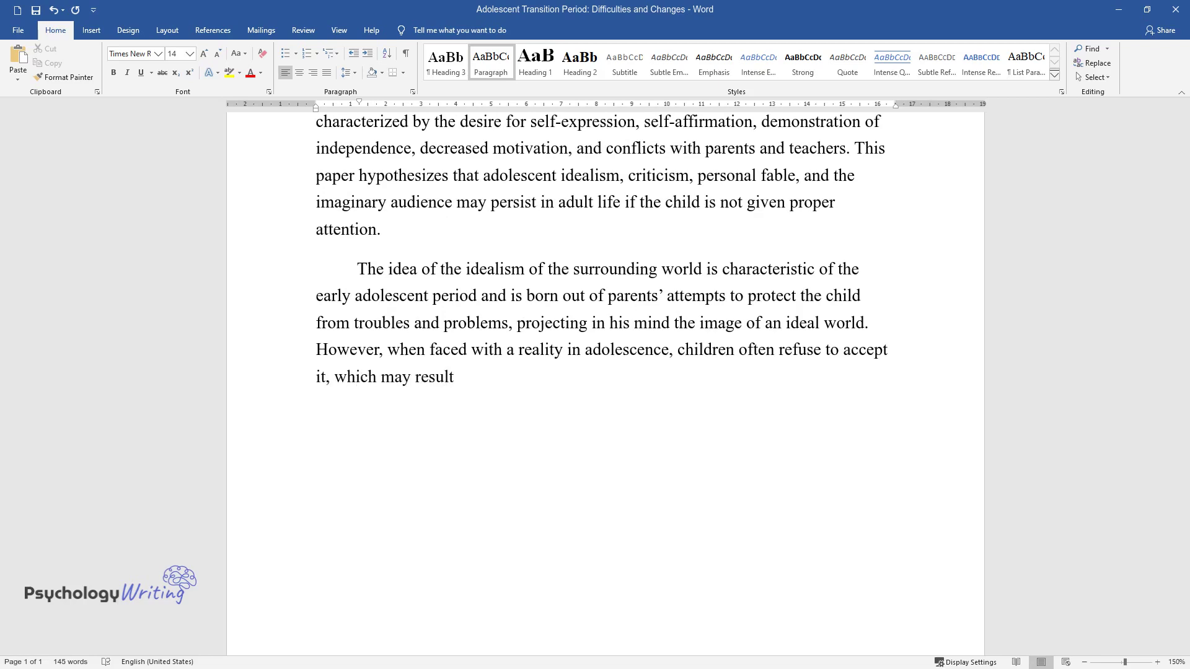
{"action": "type", "text": " in psychological problems, frustrat"}
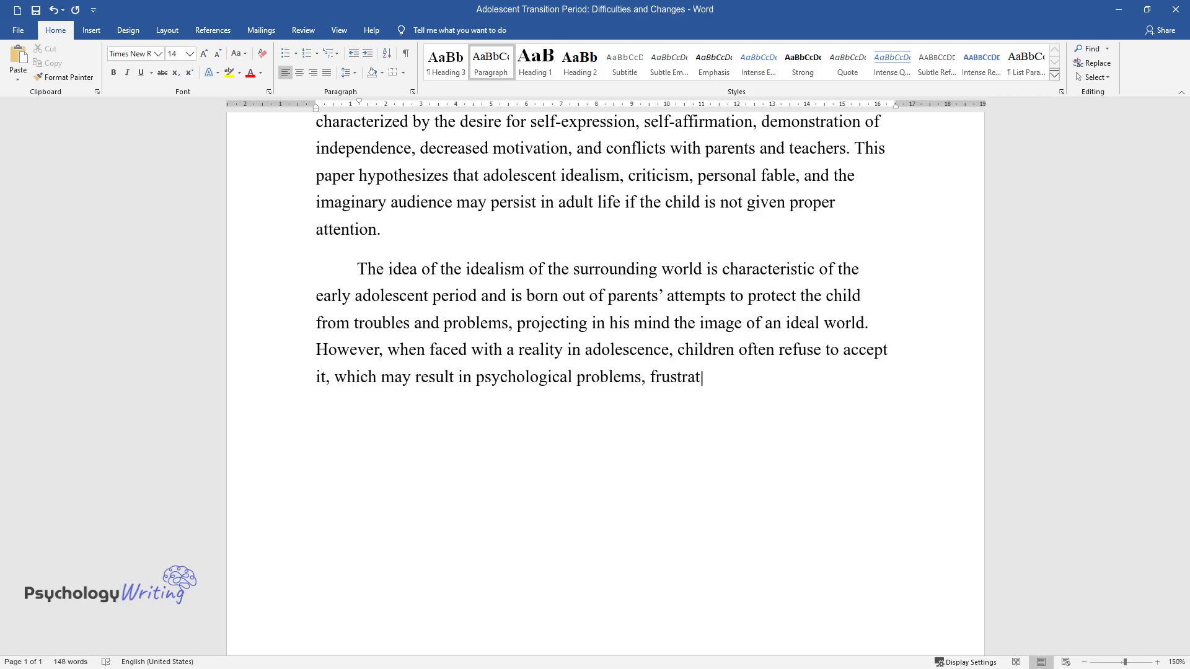
{"action": "type", "text": "ion, and criticism. In my adolescent period,"}
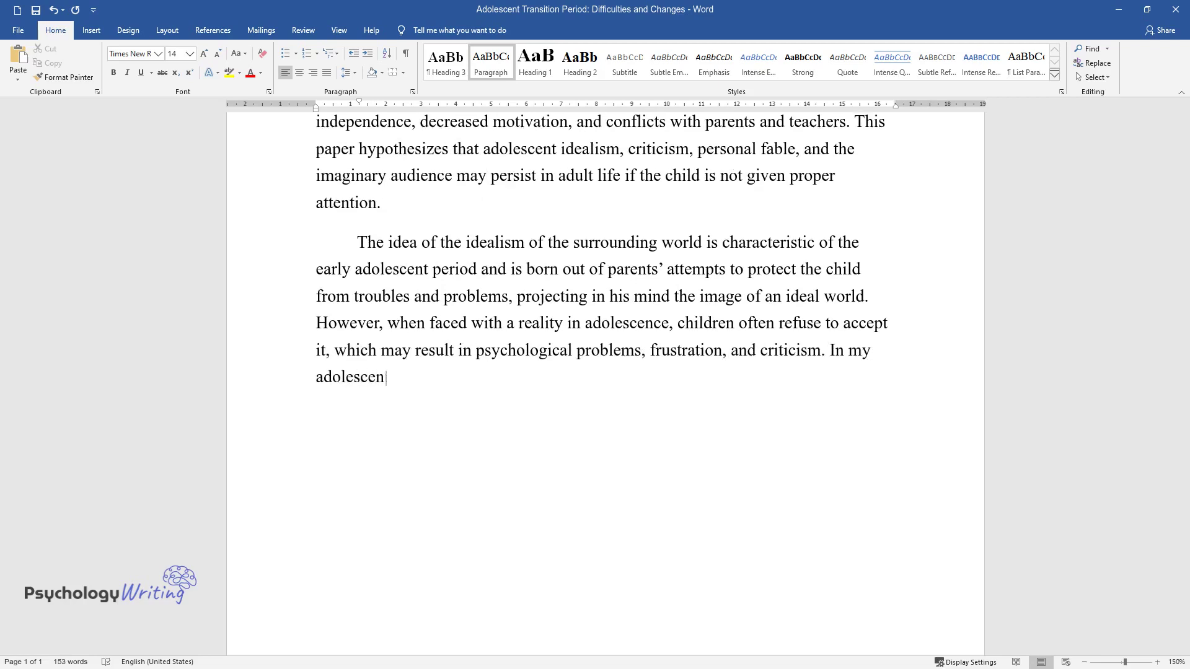
Complete the sentence with the belief that people should always pay attention to my mood and soothe me when I was in the blues
{"action": "type", "text": " I believed that people sh"}
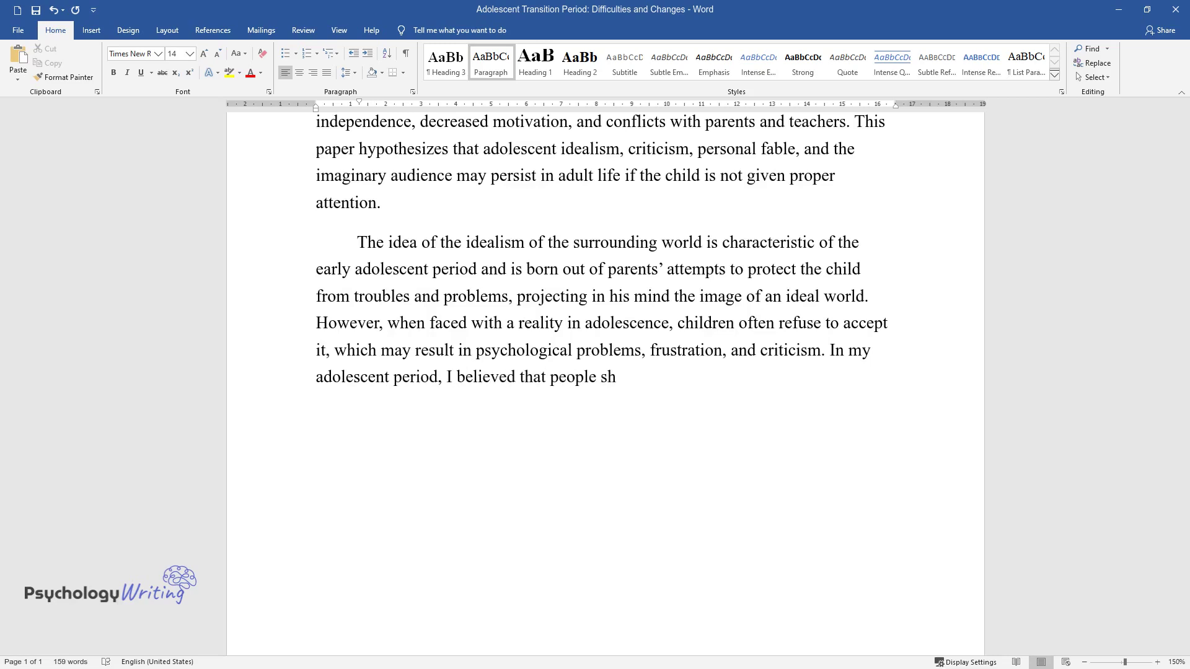
{"action": "type", "text": "ould always pay attention to my moo"}
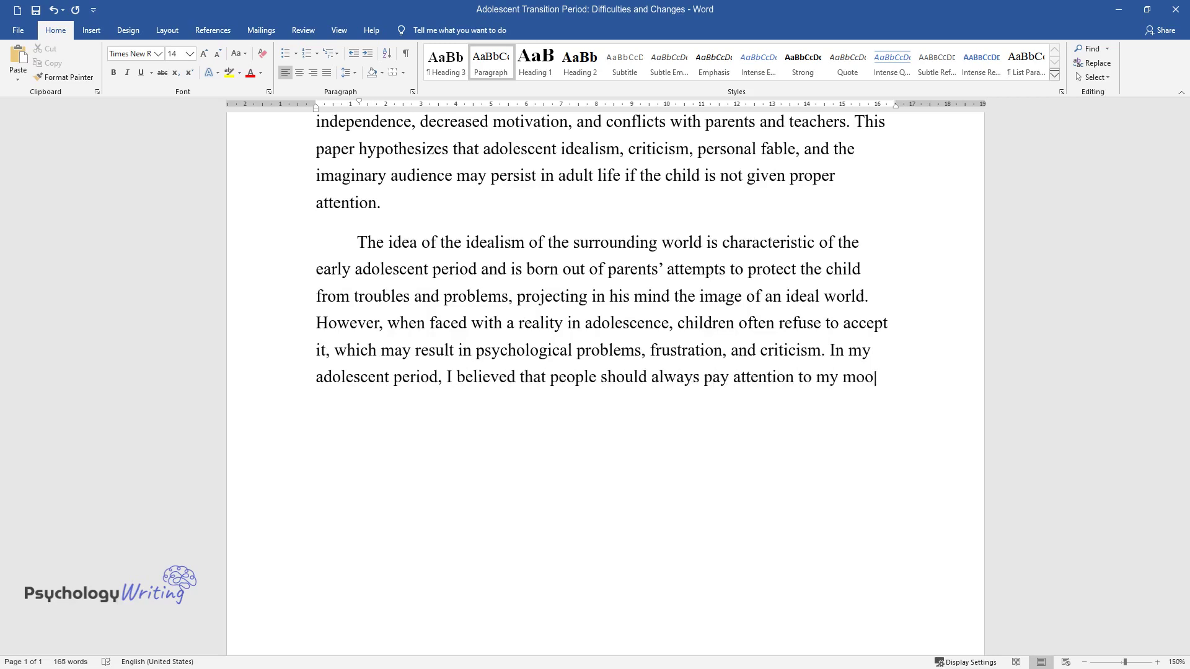
{"action": "type", "text": "d and soothe me when I was in the b"}
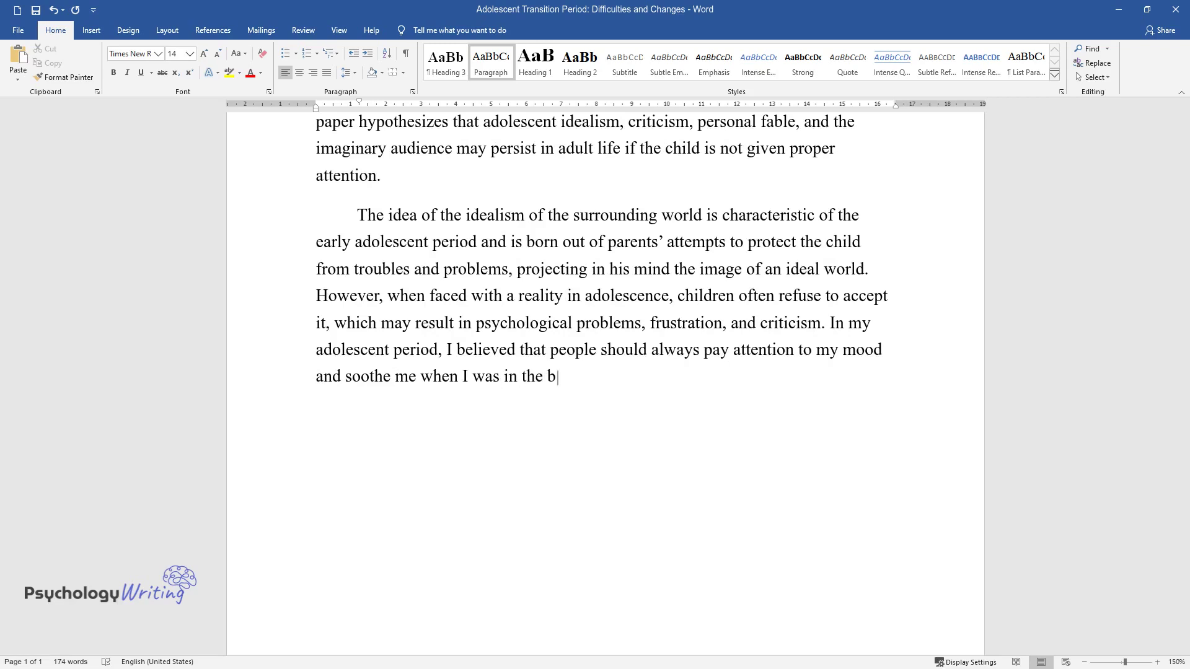
{"action": "type", "text": "lues. I was deeply frustrated discov"}
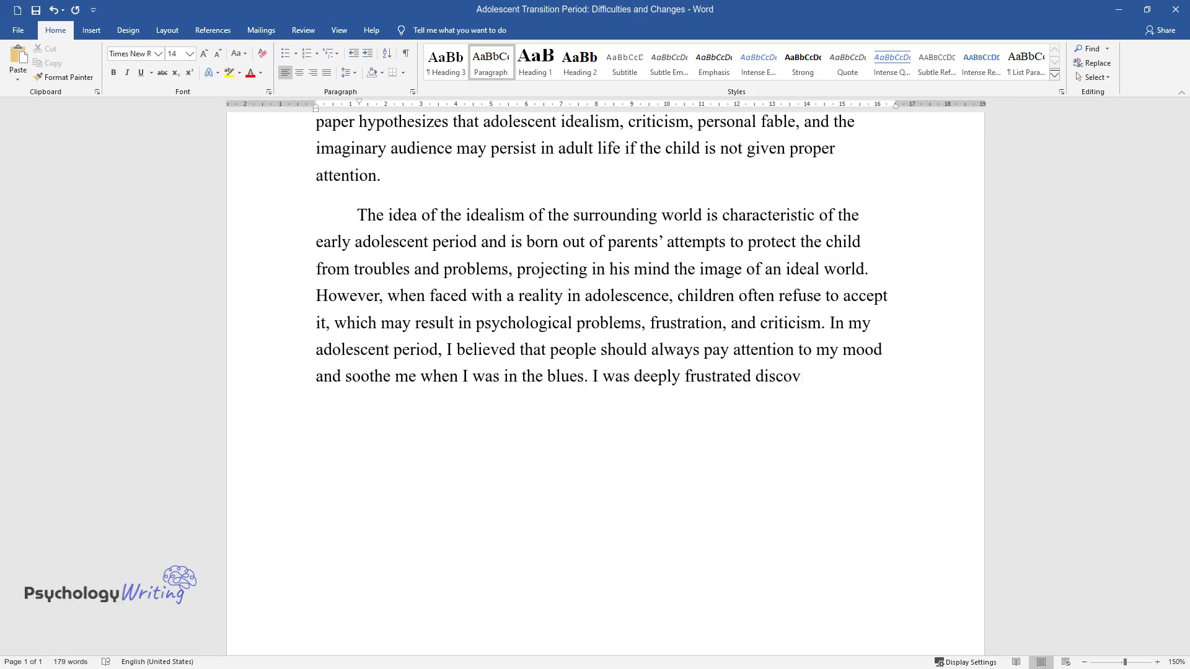
Add the frustration at discovering that classmates and teachers sometimes did not care and went about their own business, not paying attention to my sullenness
{"action": "type", "text": "ering that sometimes my classmates and teach"}
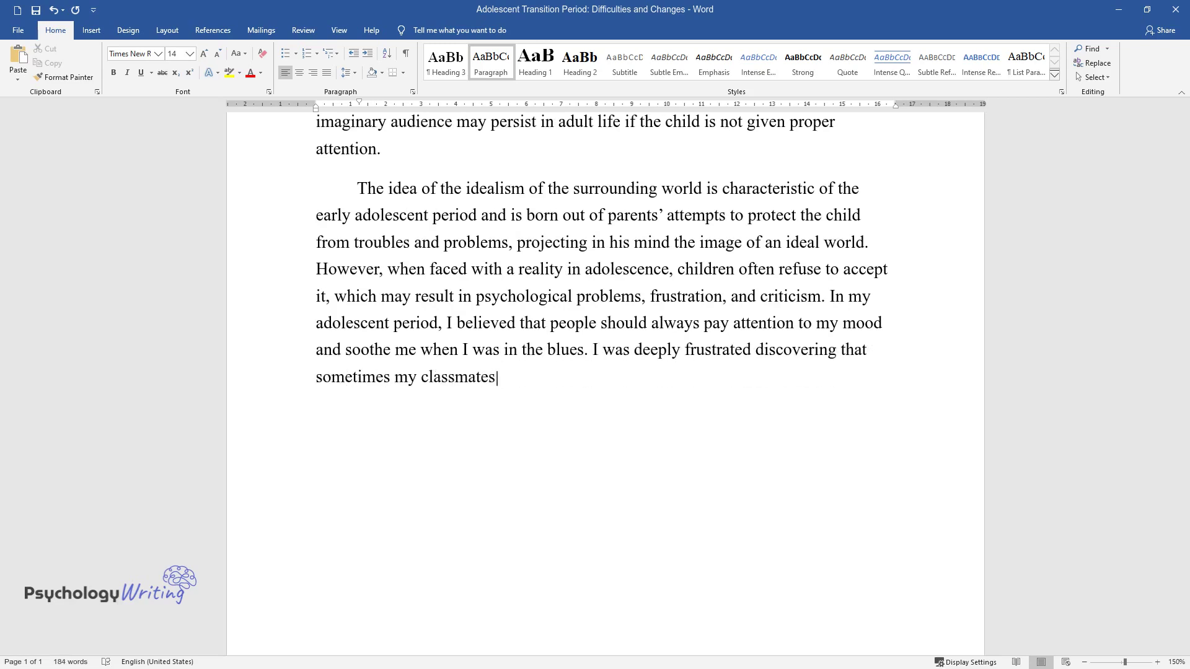
{"action": "type", "text": "ers just did not care and "}
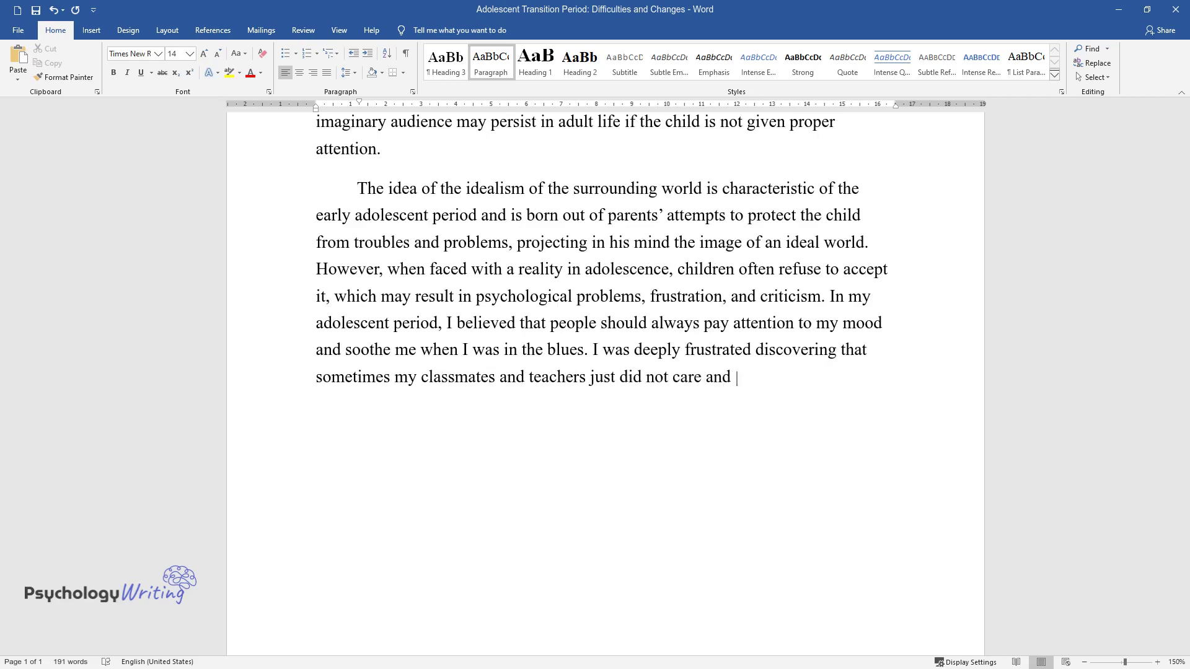
{"action": "type", "text": "went about their own business not paying att"}
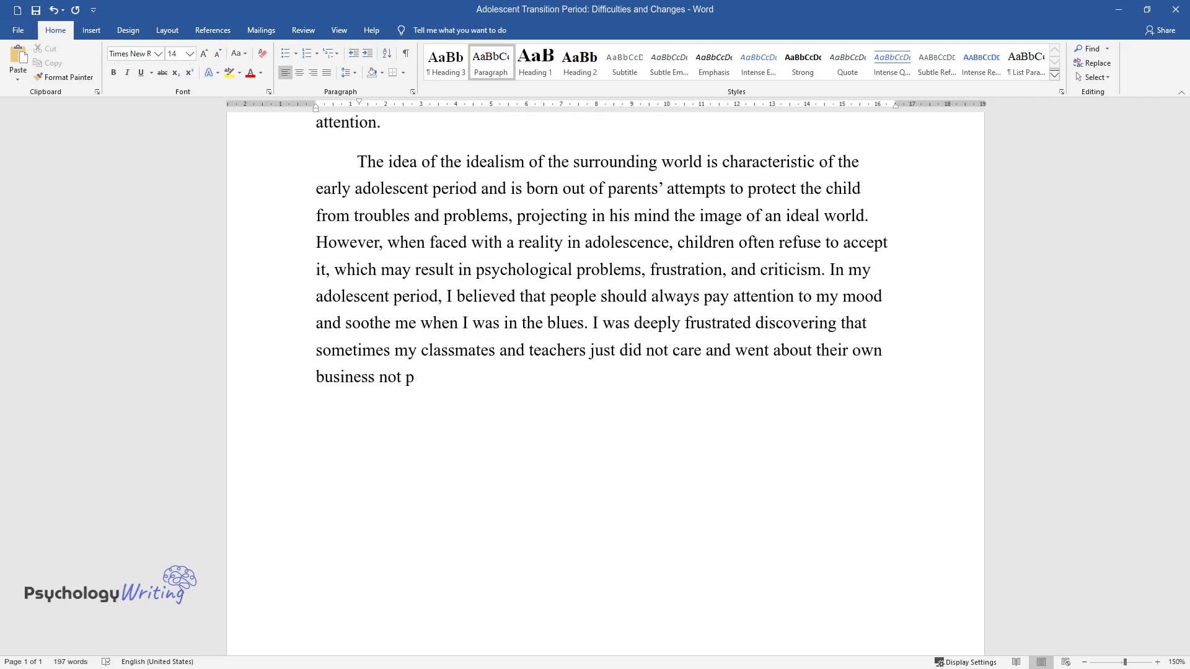
{"action": "type", "text": "ention to my sullenness. I"}
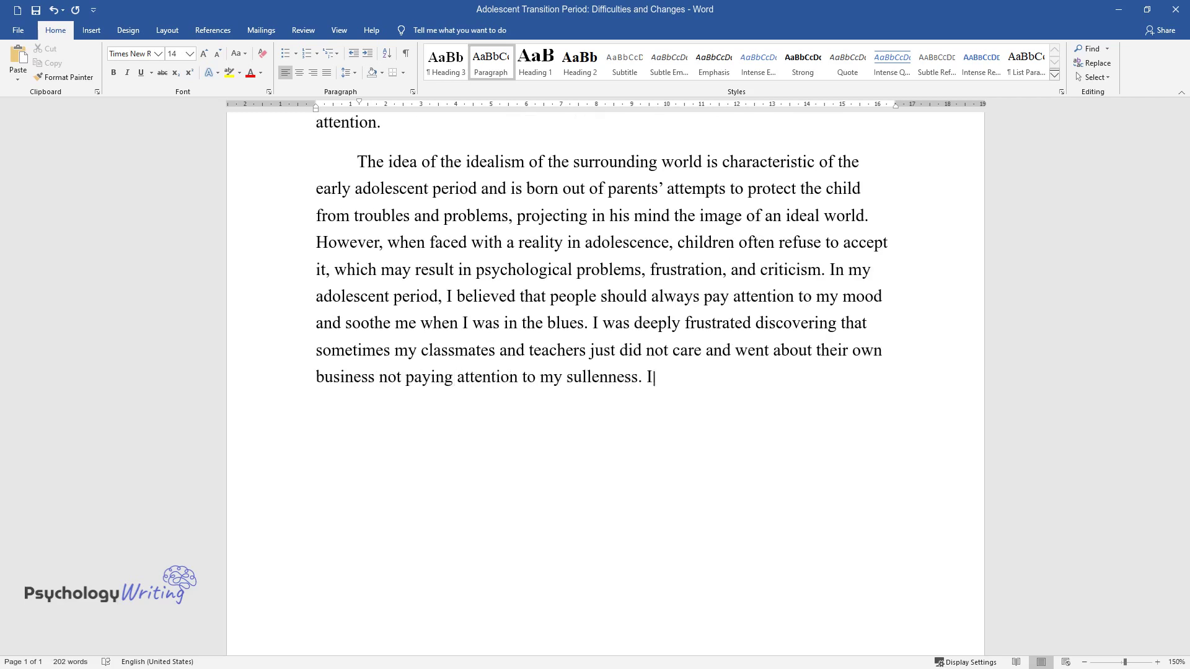
Add that in the adolescent period the child opposes himself to the environment, is critical and hostile, and often violates discipline
{"action": "type", "text": "n the adolescent period, the child "}
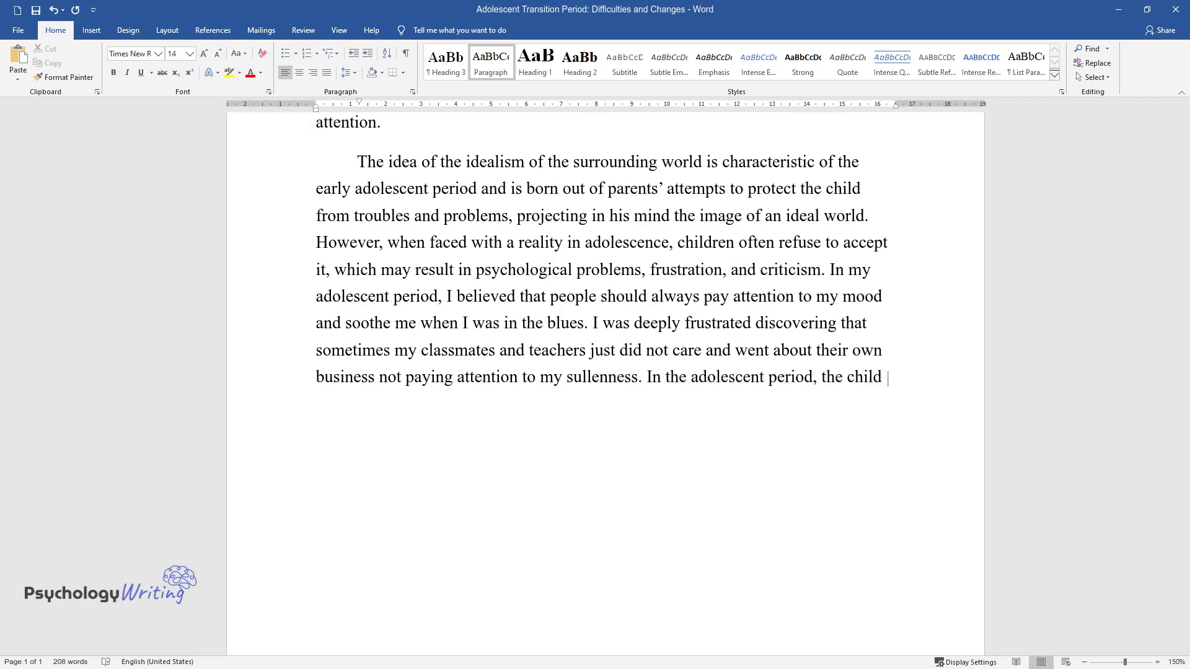
{"action": "type", "text": "opposes himself to the environment,"}
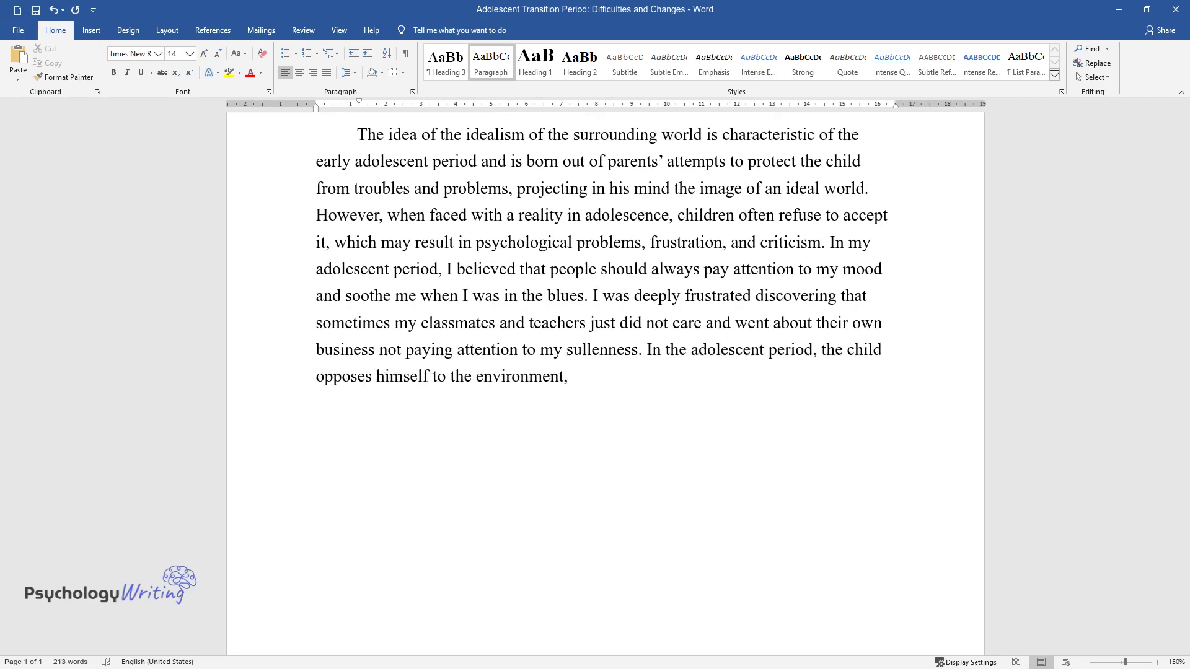
{"action": "type", "text": " is critical, and hostile, and ofte"}
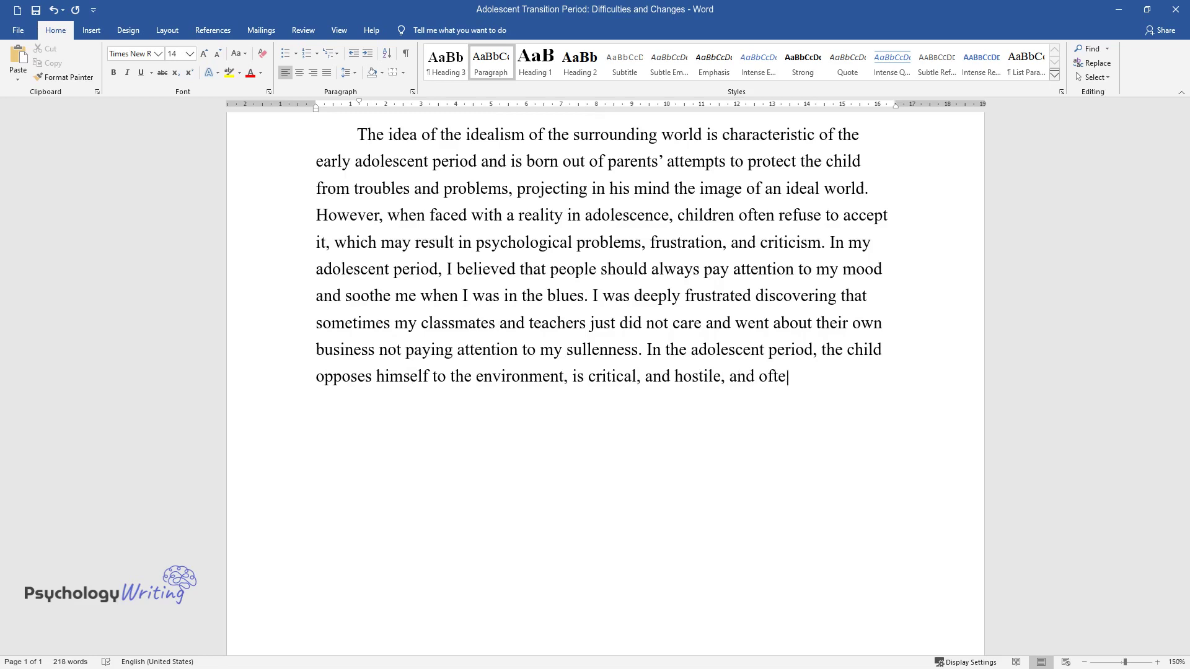
{"action": "type", "text": "n violates discipline. Teenagers ne"}
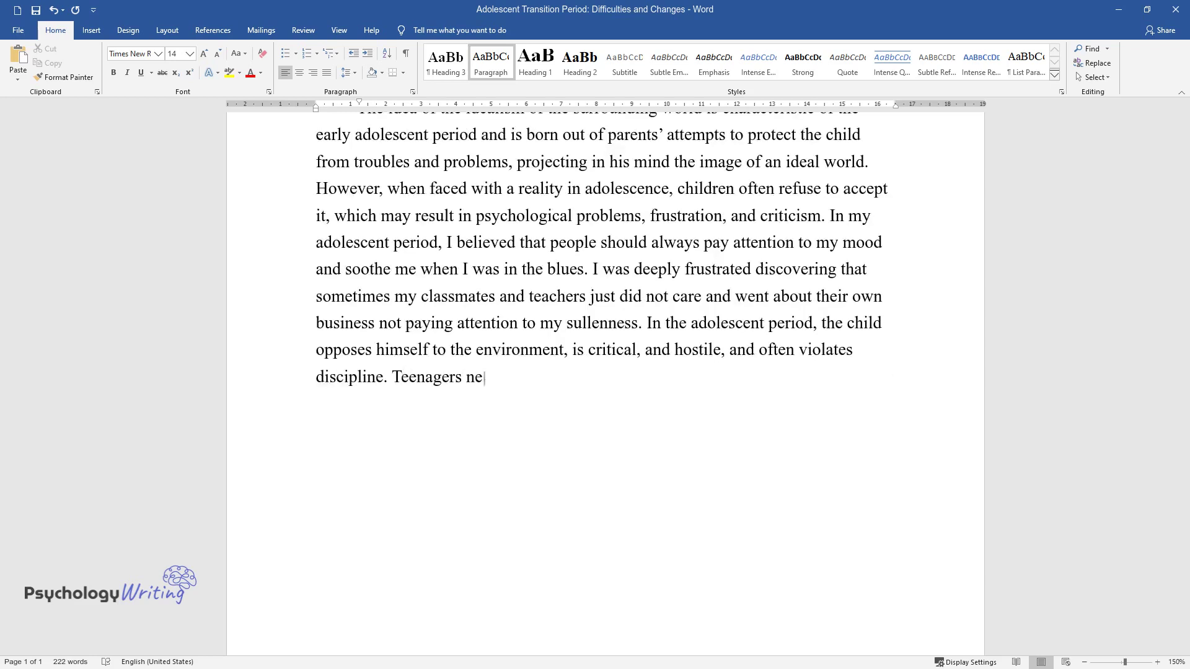
Write that teenagers need to assert themselves as independent from their parents' influence and severely criticize the surrounding world, while their values are yet unformed
{"action": "type", "text": "ed to assert themselves as independ"}
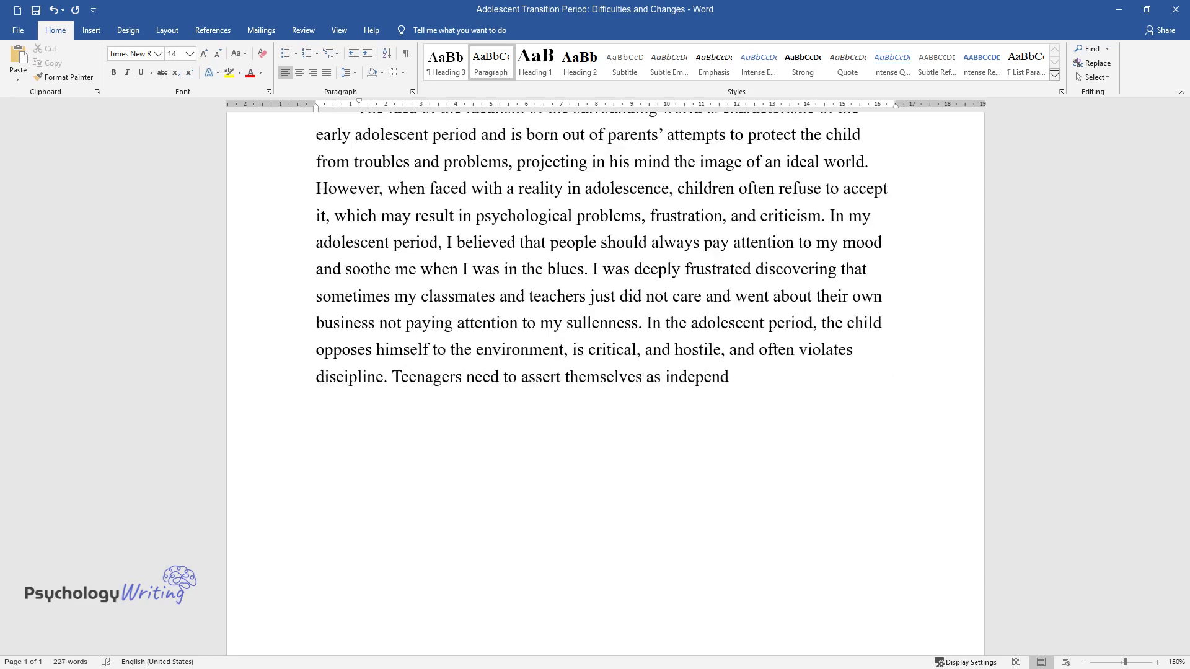
{"action": "type", "text": "ent from their parents' influence a"}
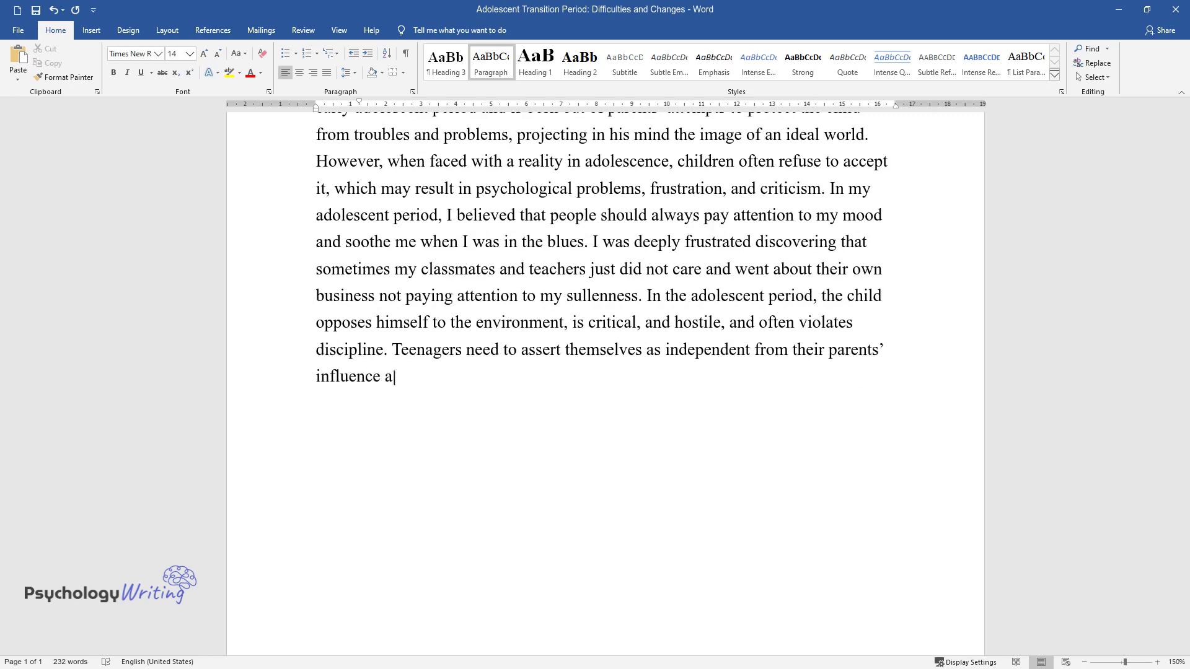
{"action": "type", "text": "nd severely criticize the surroundi"}
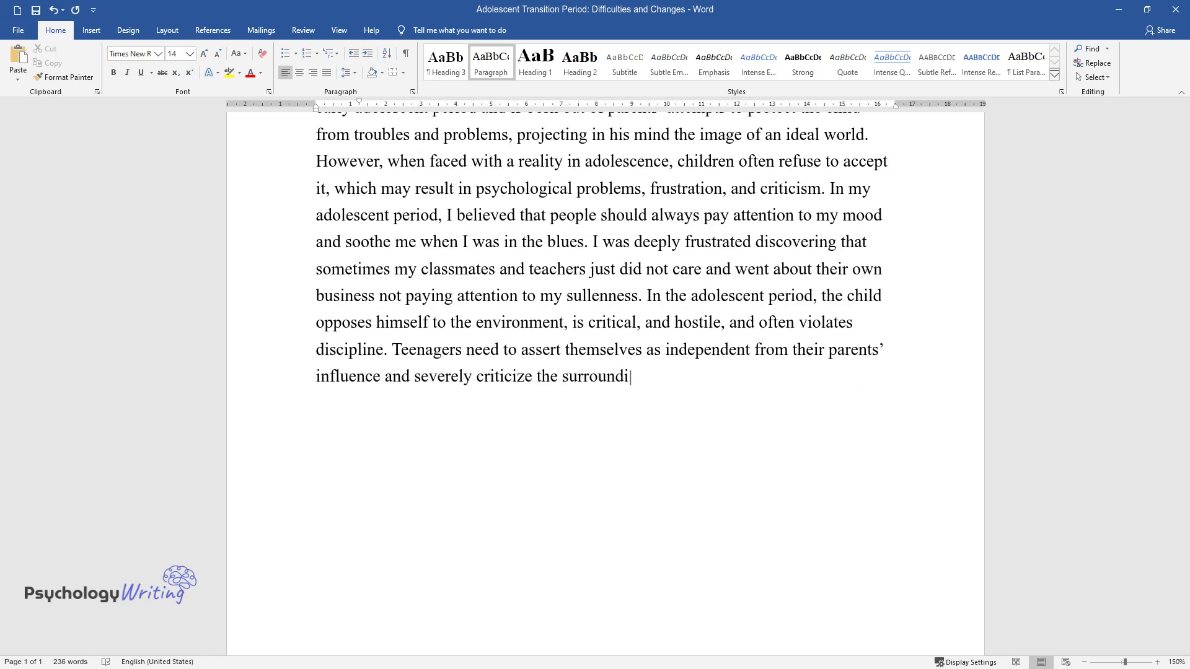
{"action": "type", "text": "ng world, while their values are yet"}
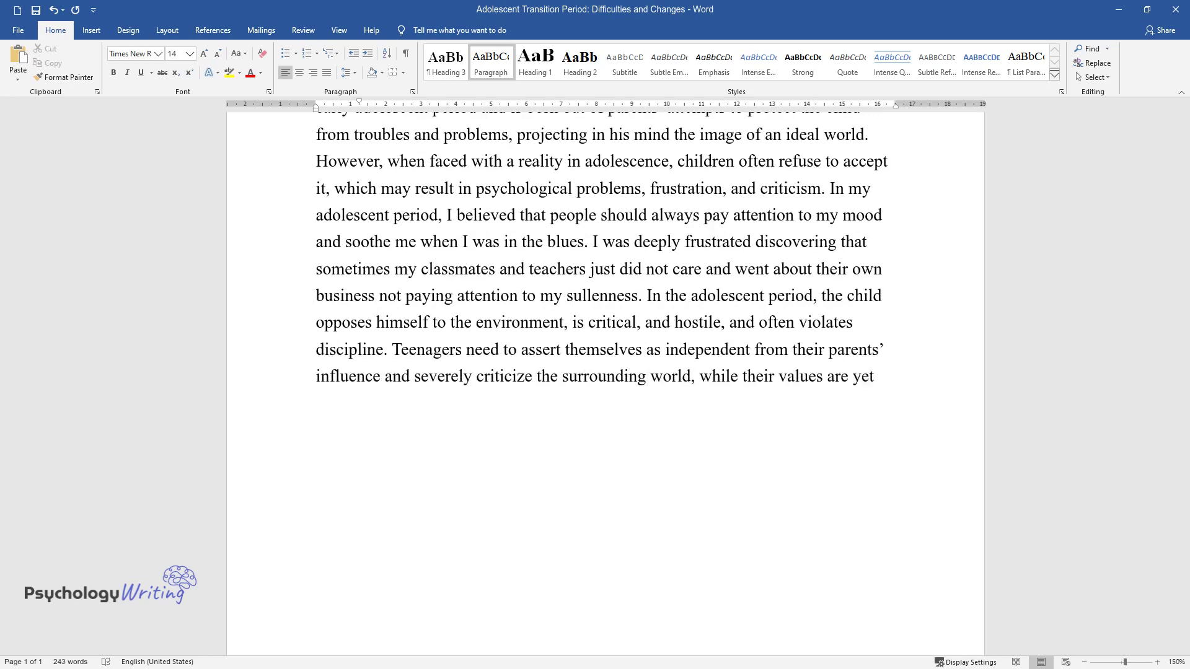
End the second paragraph with the personal example of often criticizing my parents' advice as a teenager, believing that I knew better
{"action": "type", "text": " to be formed. Thus, when I was a t"}
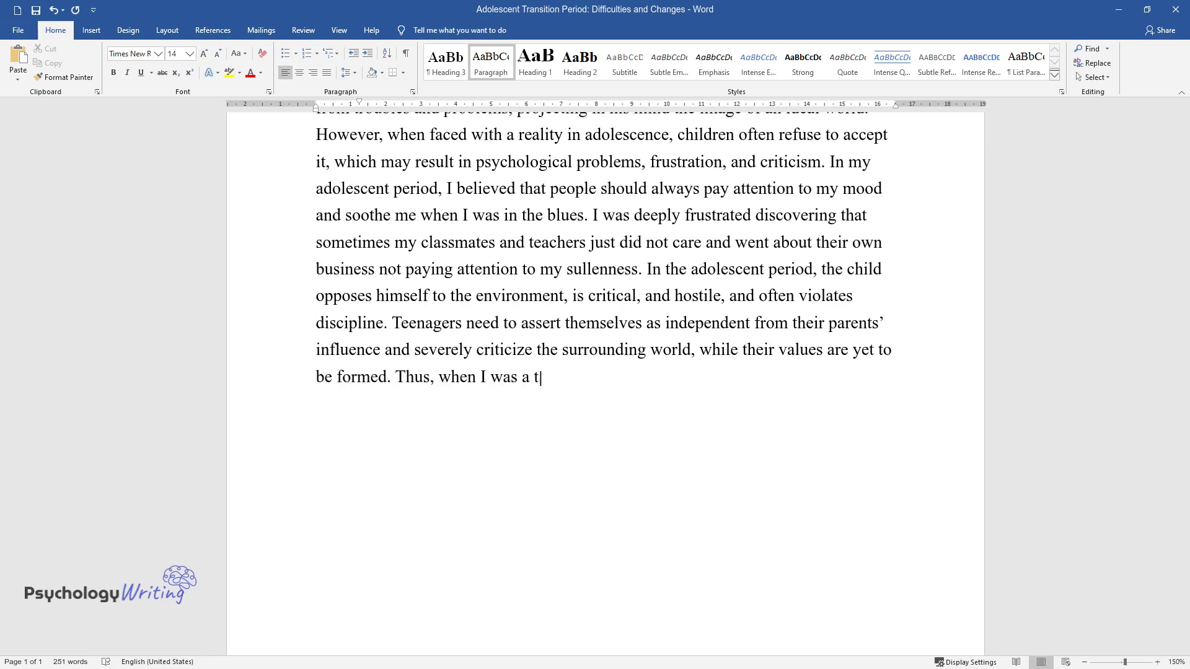
{"action": "type", "text": "eenager, I often criticized my par"}
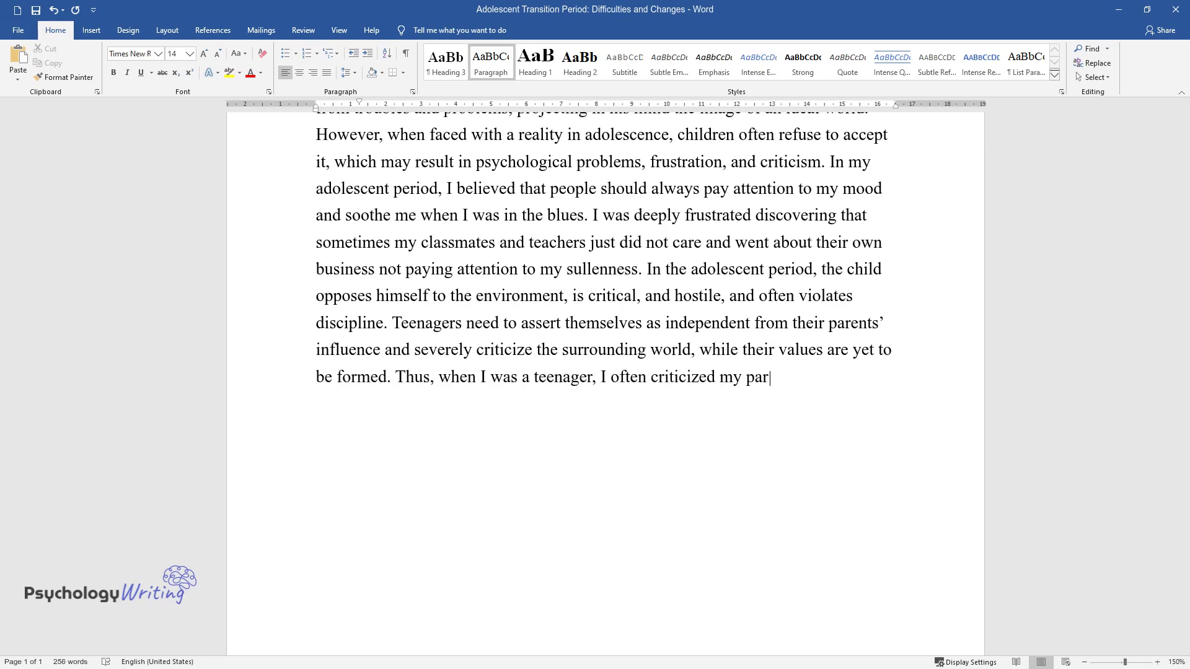
{"action": "type", "text": "ents' advice believing that I knew better."}
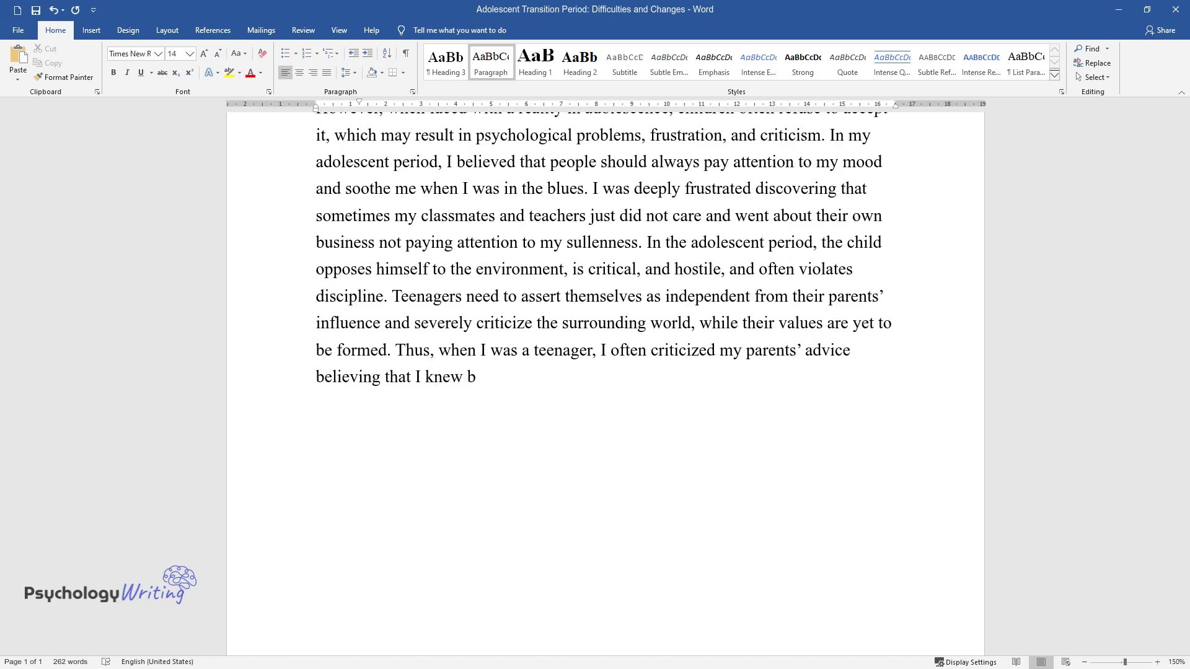
Begin a third paragraph stating that adolescents often resort to personal fable when they describe their lives or achievements to friends or classmates
{"action": "key", "text": "Return"}
{"action": "type", "text": "Often"}
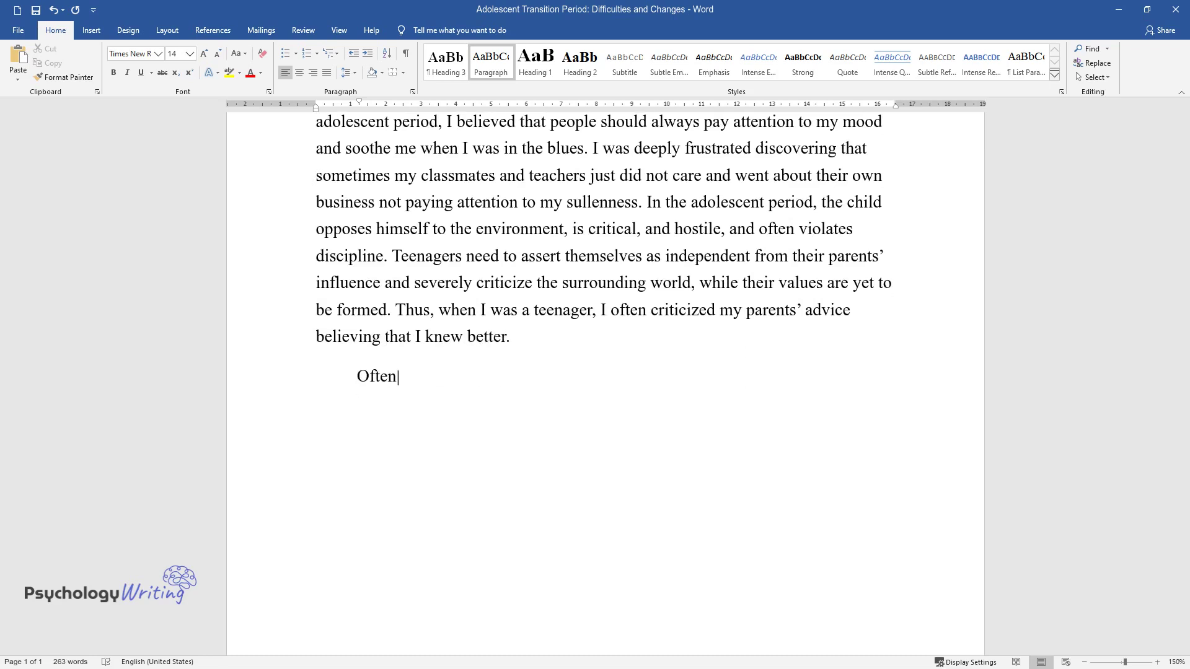
{"action": "type", "text": ", adolescents resort to personal fab"}
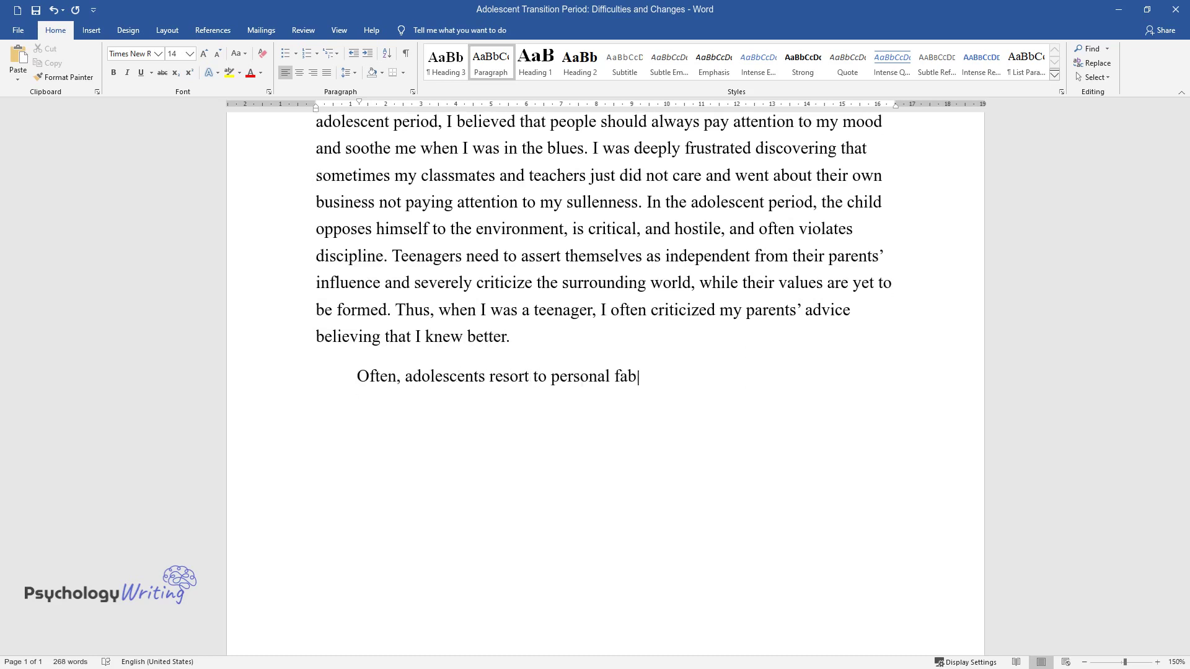
{"action": "type", "text": "le when they describe their lives or"}
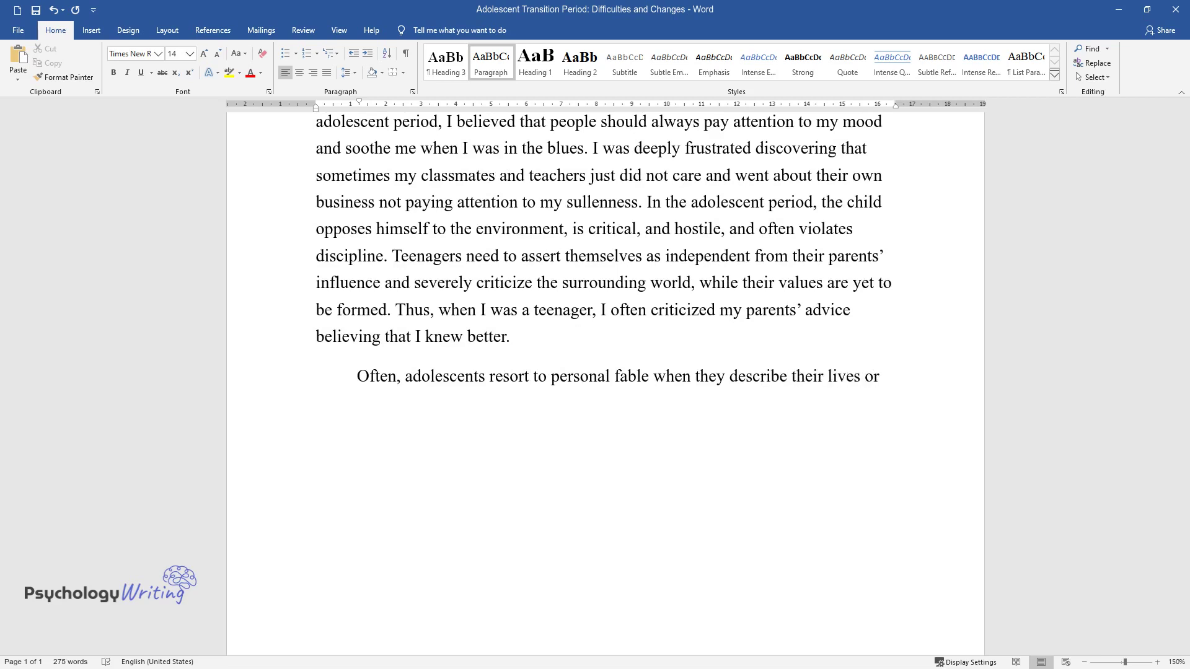
{"action": "type", "text": " achievements to friends or classmat"}
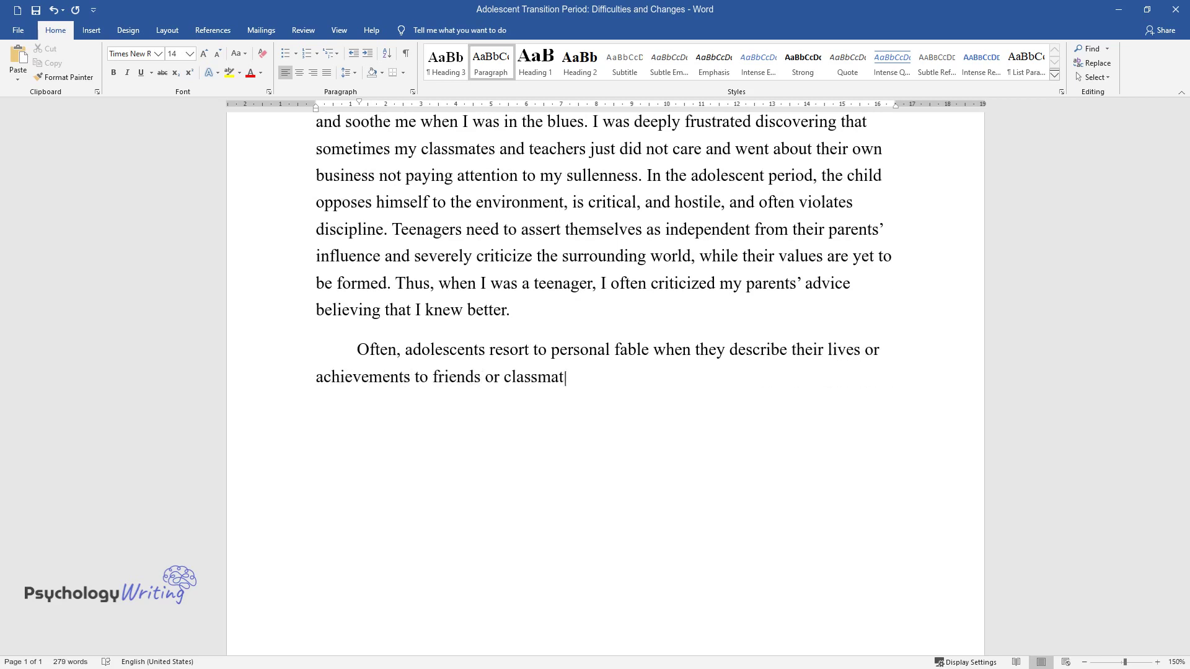
Add that they make up details showing themselves as superheroes or clever, agile teenagers, and that personal fable stems from a pressing need for recognition
{"action": "type", "text": "es. They tend to make up interestin"}
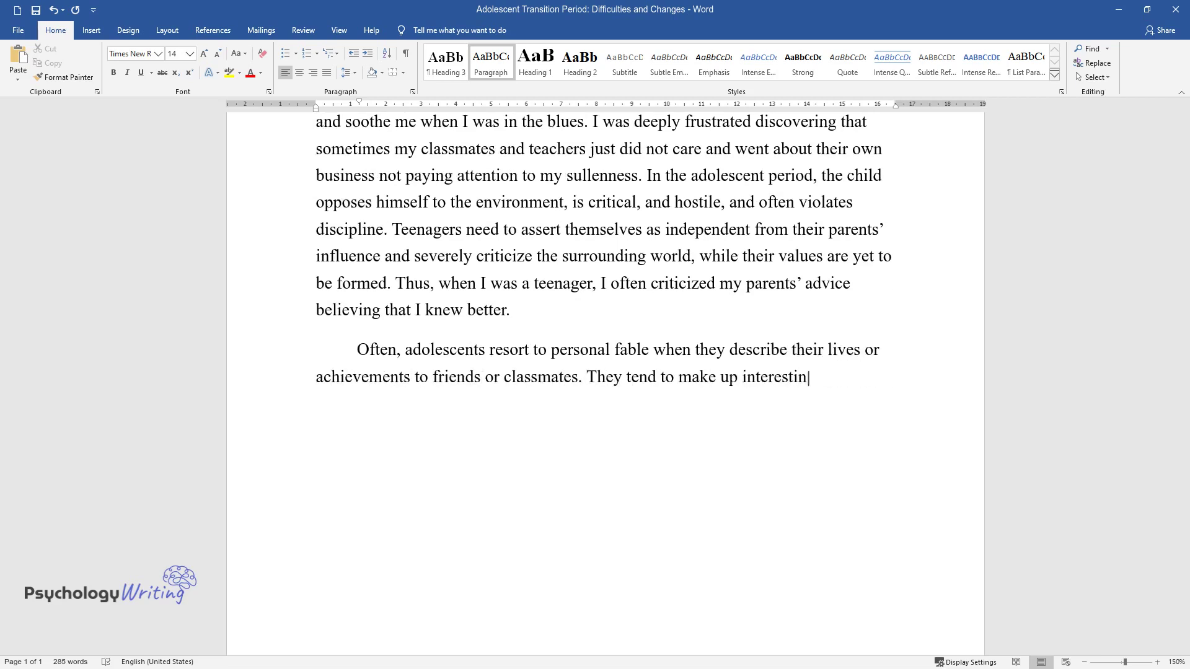
{"action": "type", "text": "g details and events that show thems"}
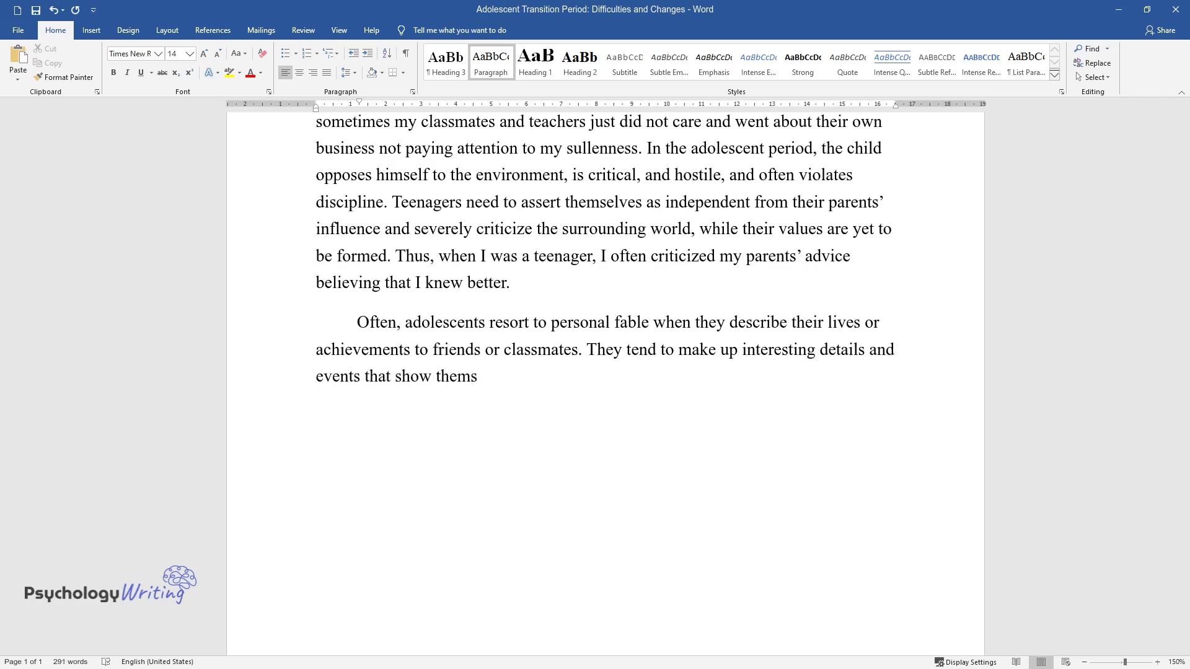
{"action": "type", "text": "elves as superheroes or at least ver"}
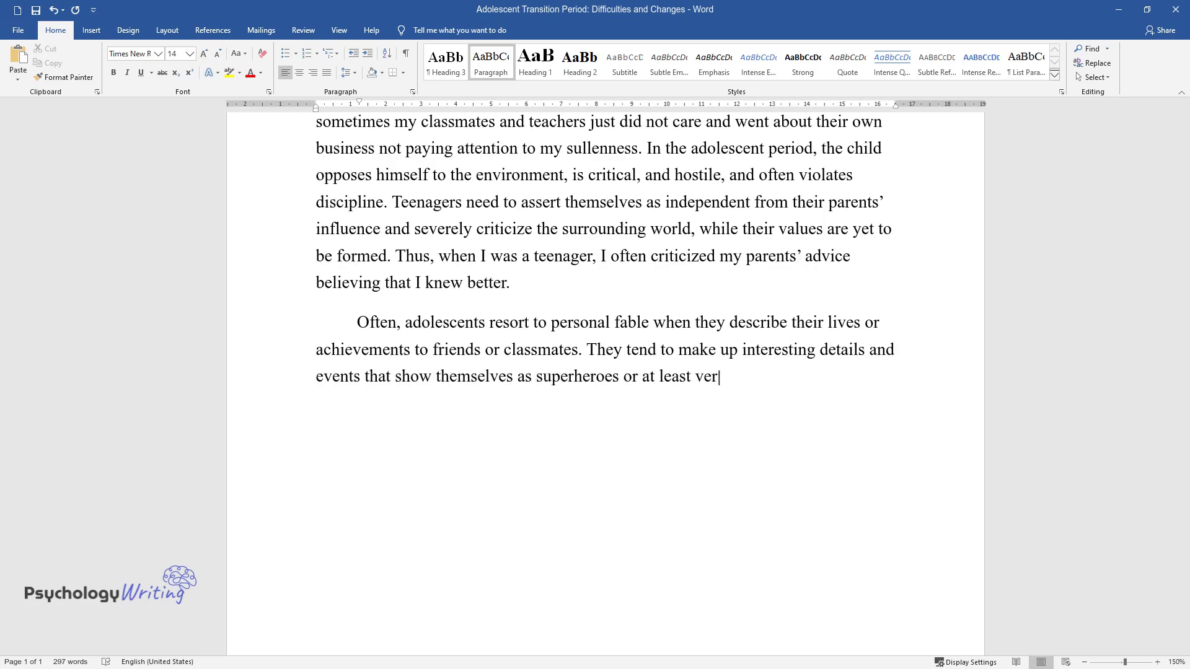
{"action": "type", "text": "y clever and agile teenagers. A personal fab"}
{"action": "type", "text": "le is born out of the need for recognition wh"}
{"action": "type", "text": "ich becomes pressing at this age. As"}
End the third paragraph with the example of telling friends about imaginary traveling to different countries to seem to have been everywhere and earn respect
{"action": "type", "text": " for me, I liked t"}
{"action": "type", "text": "o tell my friends "}
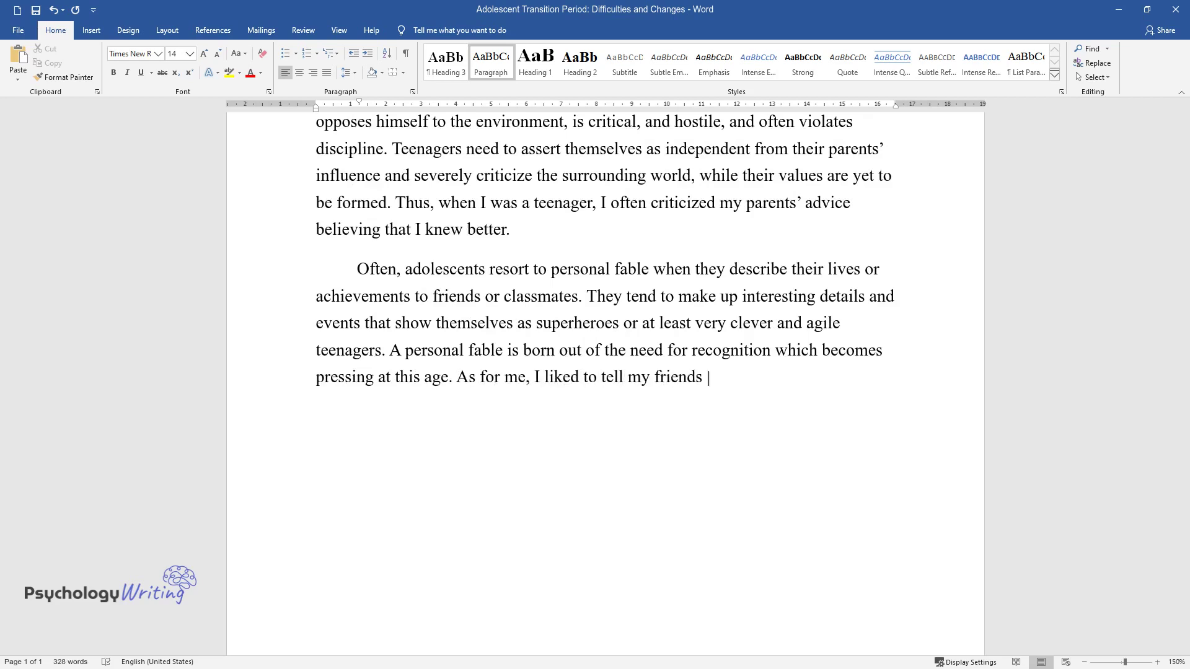
{"action": "type", "text": "about my imaginary traveling to diff"}
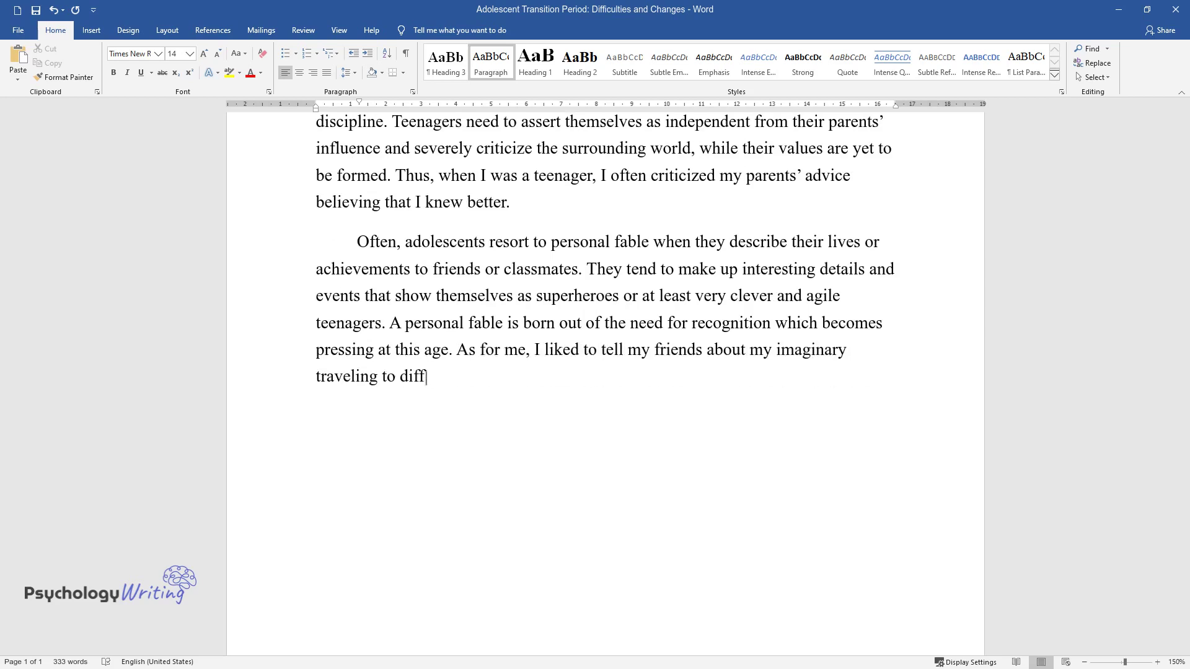
{"action": "type", "text": "erent countries to show that I had"}
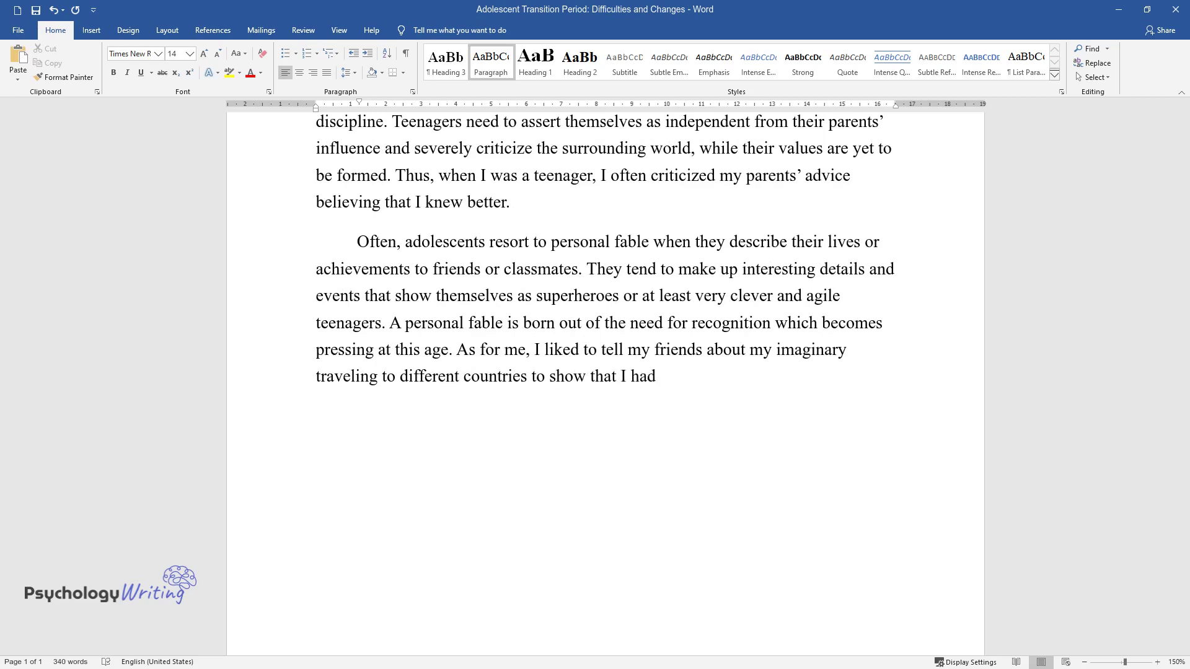
{"action": "type", "text": " been everywhere and make them respec"}
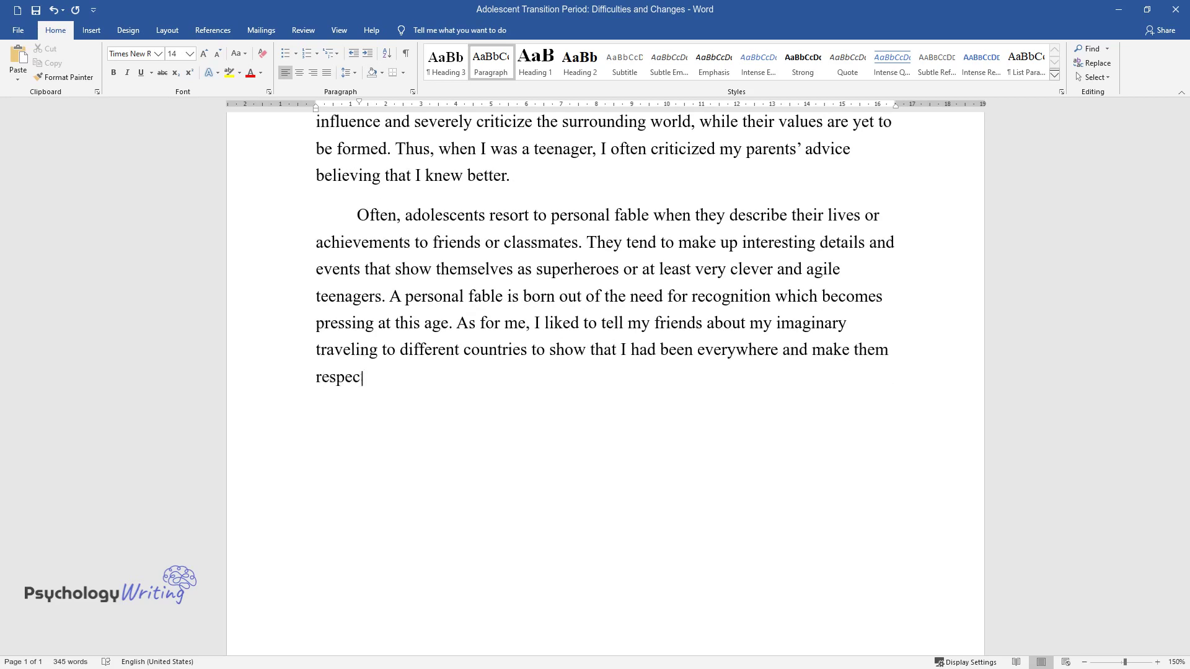
{"action": "type", "text": "t me."}
Begin a fourth paragraph on adolescent mood swings with discontent, irritation, and sullenness, and on inner anxiety leading to the desire to stay alone and isolate oneself
{"action": "key", "text": "Return"}
{"action": "type", "text": "In the ado"}
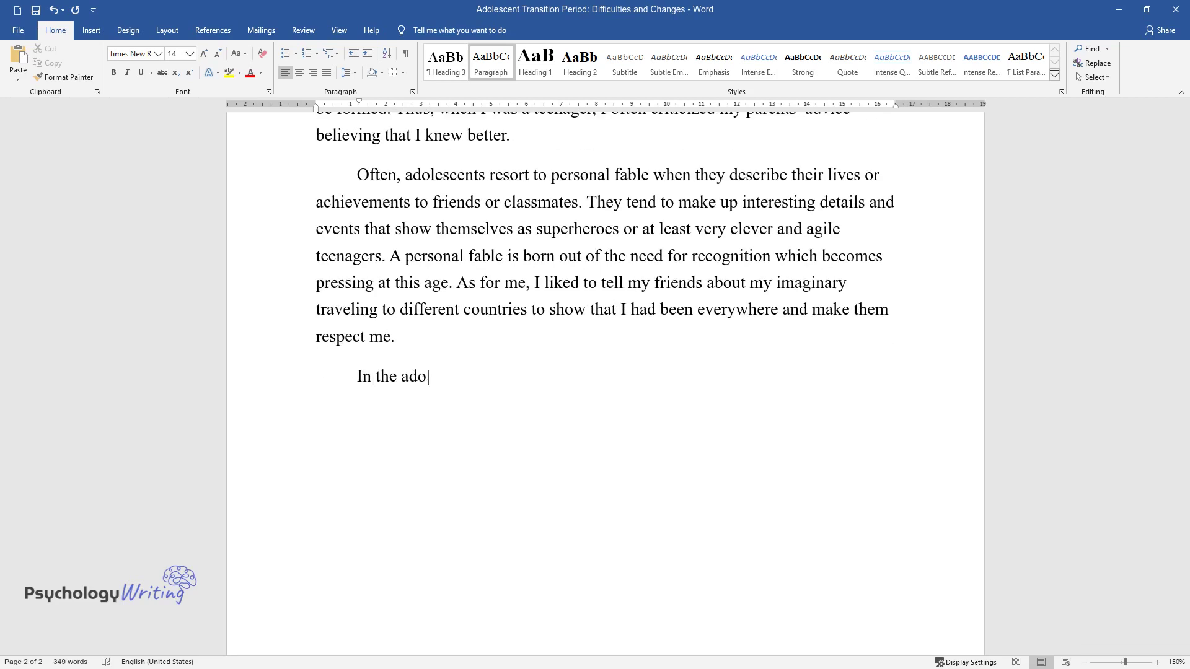
{"action": "type", "text": "lescent period, mood swings with"}
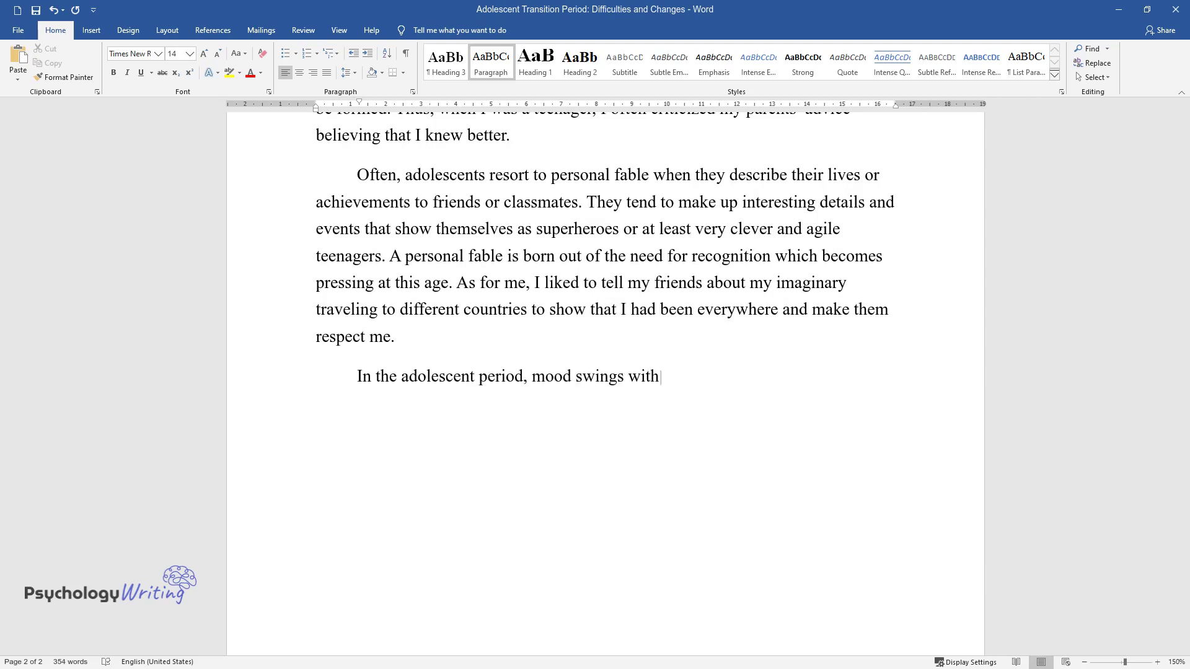
{"action": "type", "text": " a predominance of discontent, ir"}
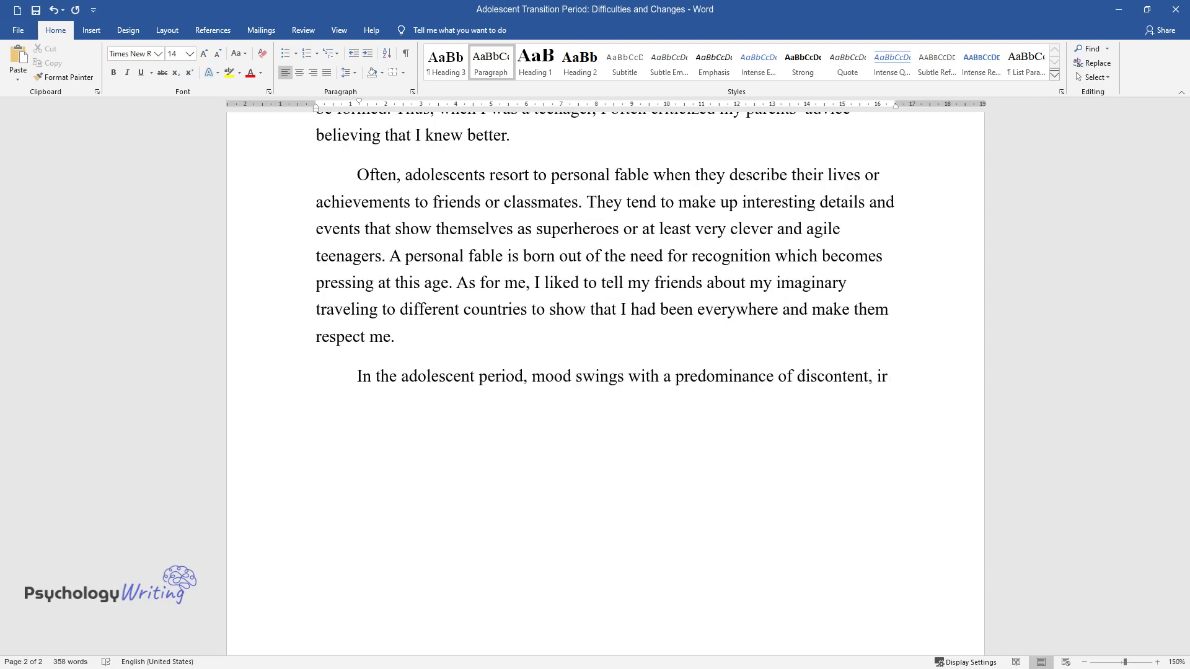
{"action": "type", "text": "ritation, and sullenness may be d"}
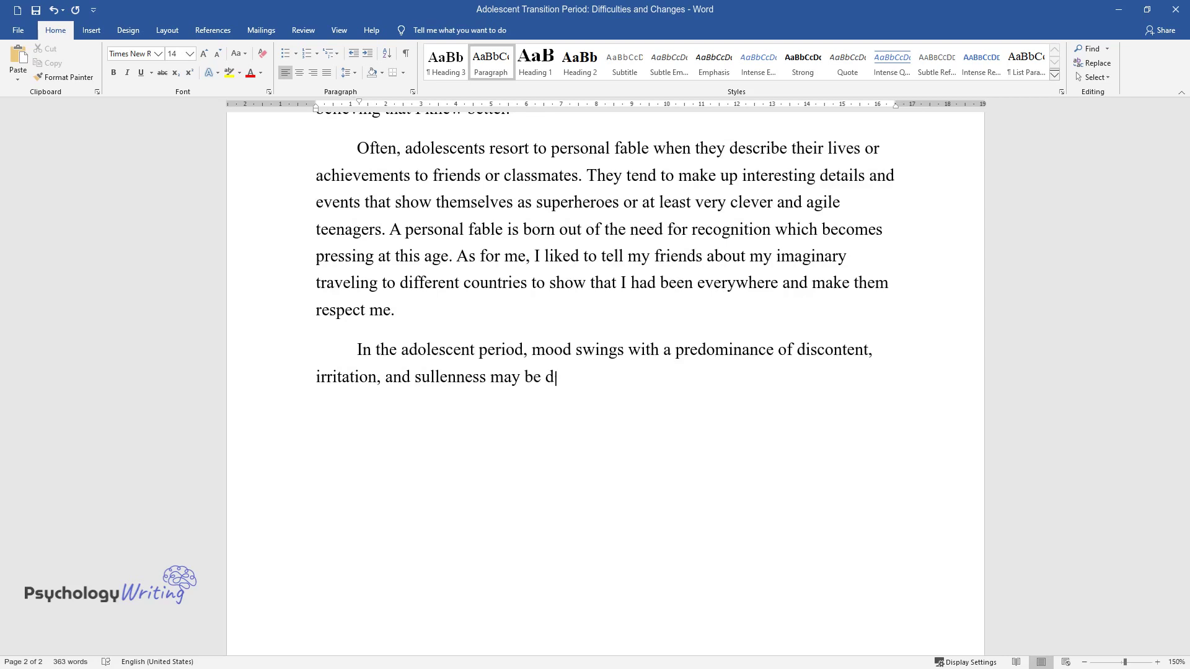
{"action": "type", "text": "ominant in a teenager. Inner anxi"}
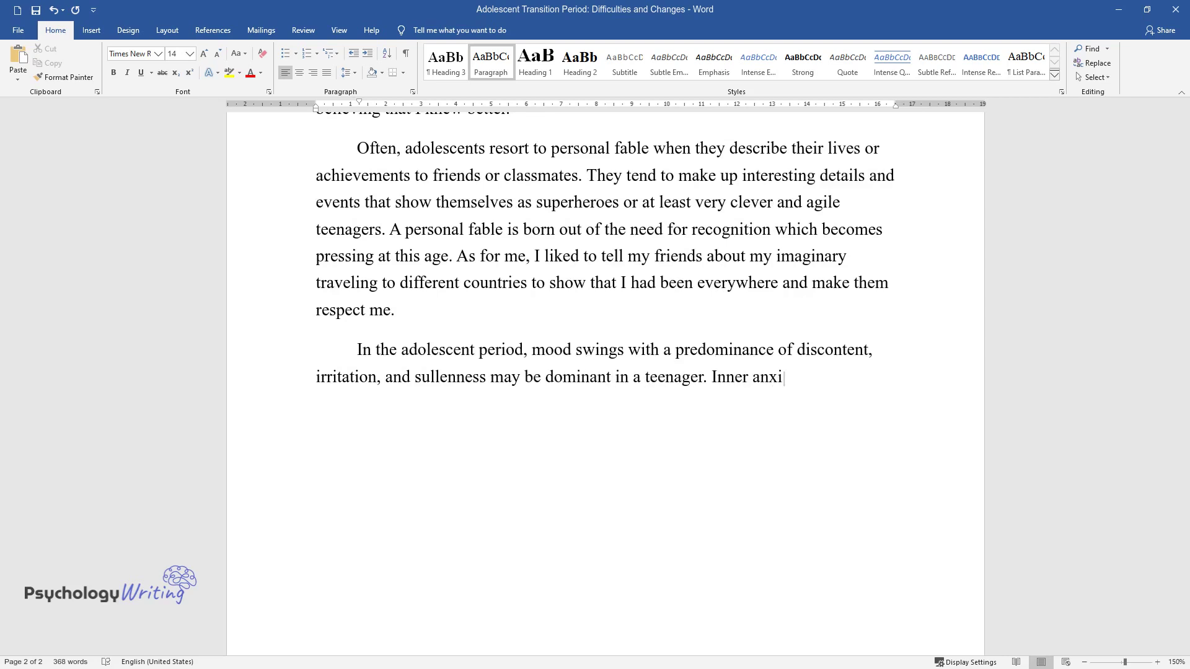
{"action": "type", "text": "ety leads to the desire to stay a"}
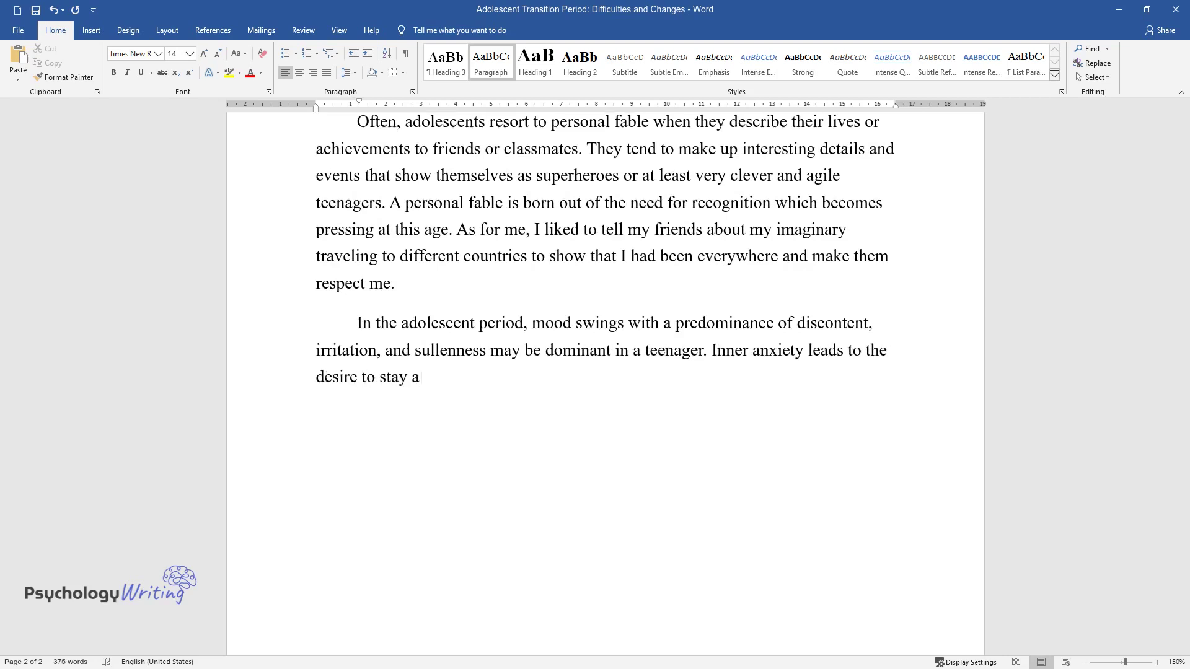
{"action": "type", "text": "lone and isolate oneself from pe"}
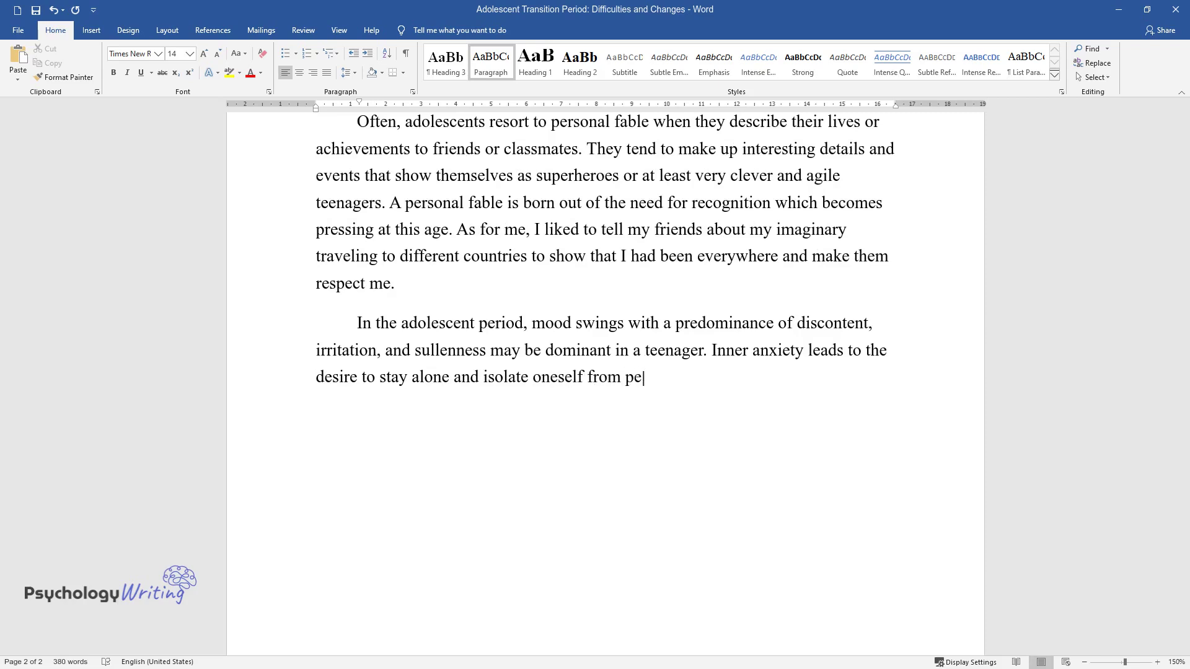
Add that teenagers may talk to imaginary auditory to express frustration or practice personal fable tales, with the example of practicing my traveling tale
{"action": "type", "text": "ople. Teenagers may talk to imagi"}
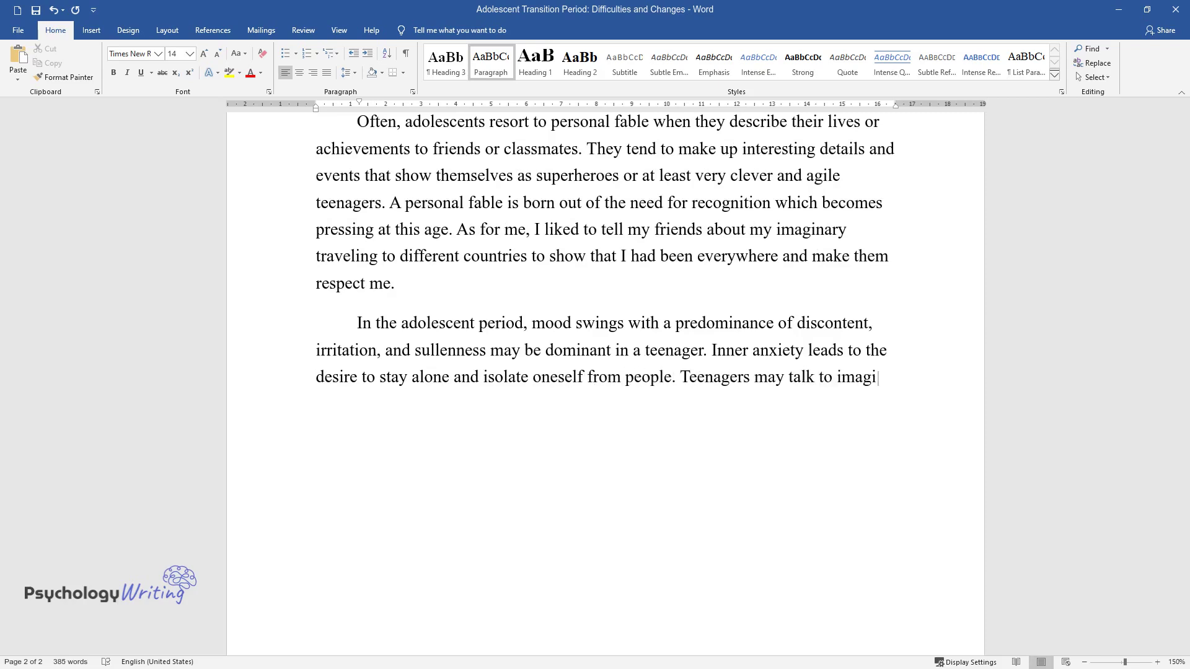
{"action": "type", "text": "nary auditory to express their fr"}
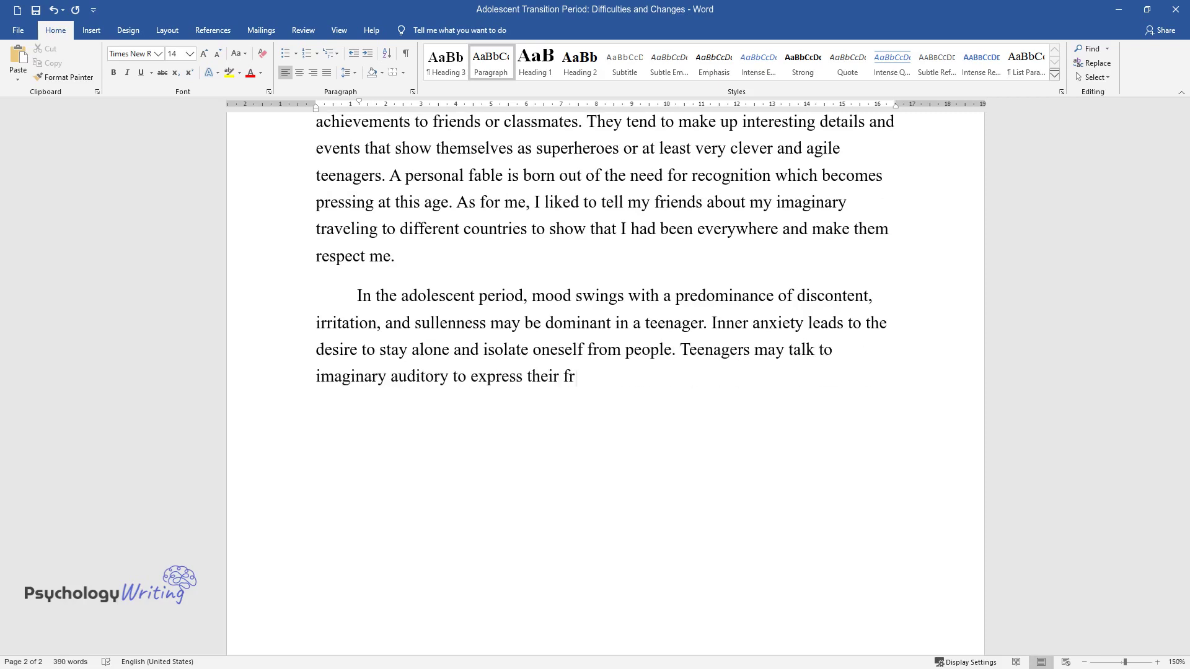
{"action": "type", "text": "ustration with the world or to practice personal"}
{"action": "type", "text": " fable tales. Thu"}
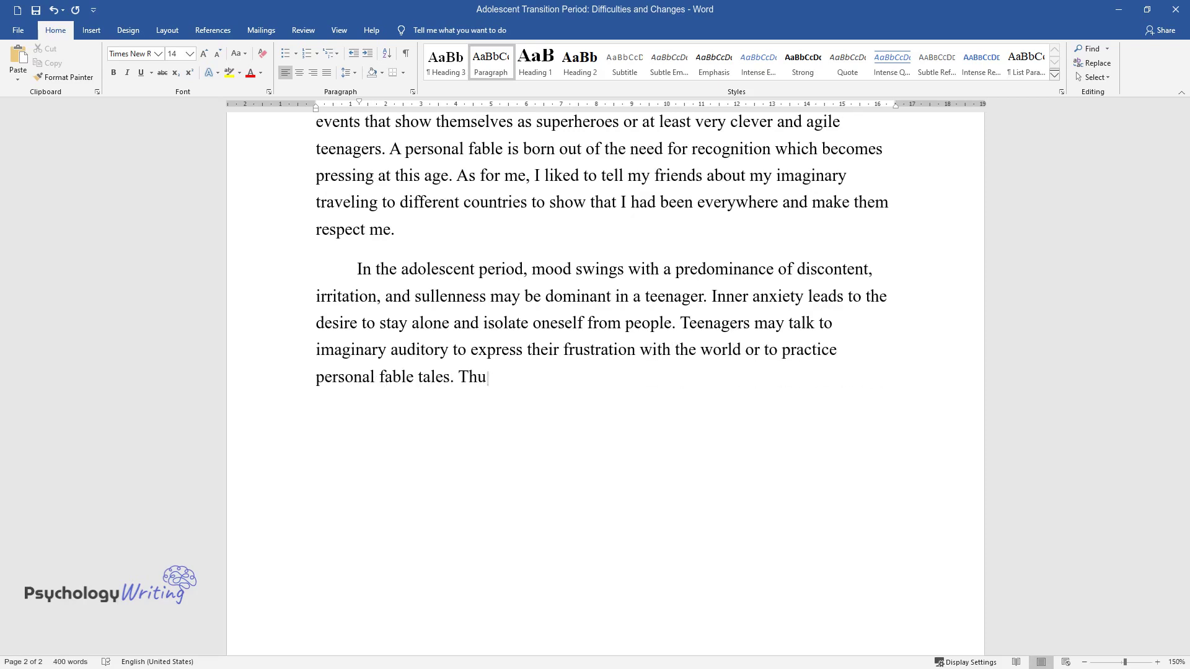
{"action": "type", "text": "s, before telling my friends about my traveling, I would sometimes practice the tale to an imaginar"}
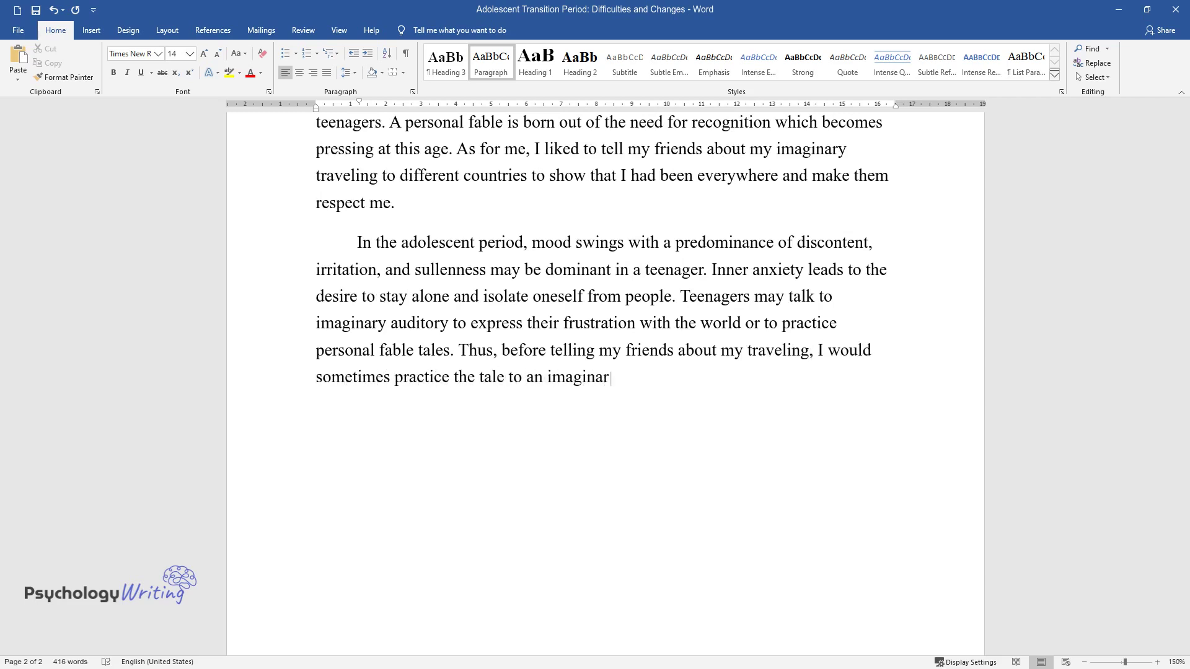
{"action": "type", "text": "y audience to see how it went."}
Begin a fifth paragraph stating that idealism, criticism, personal fable, and imaginary audience distortions may persist in adult life if a teenager lacks proper attention
{"action": "key", "text": "Return"}
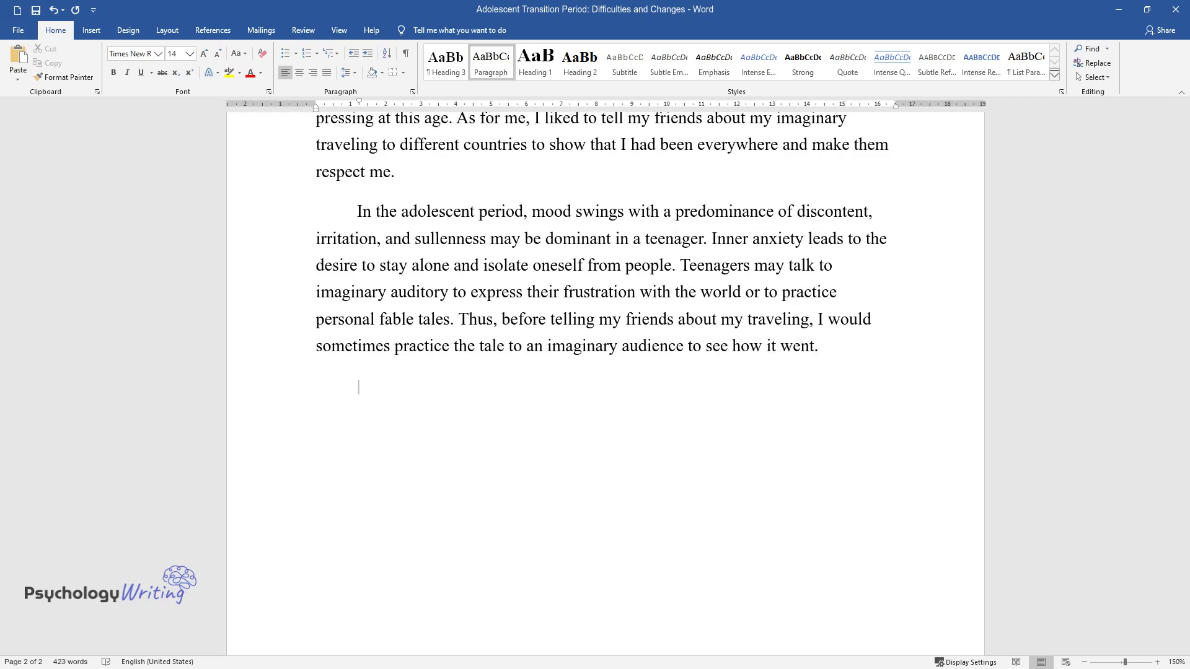
{"action": "type", "text": "Sometimes ado"}
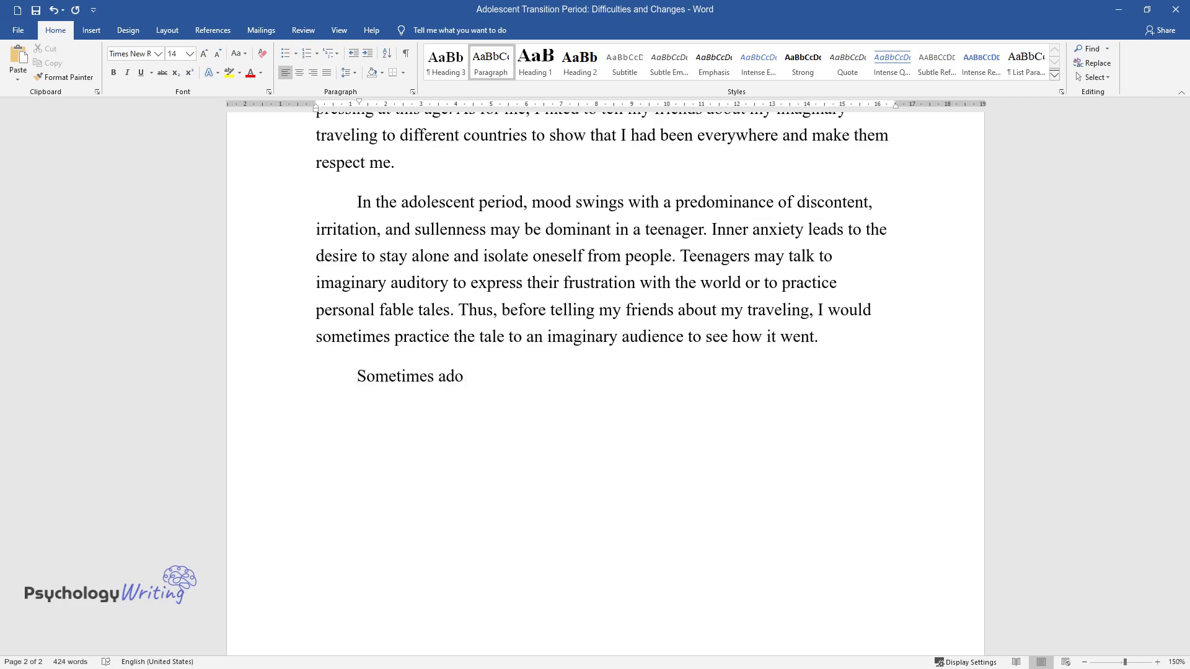
{"action": "type", "text": "lescent idealism, criticism, perso"}
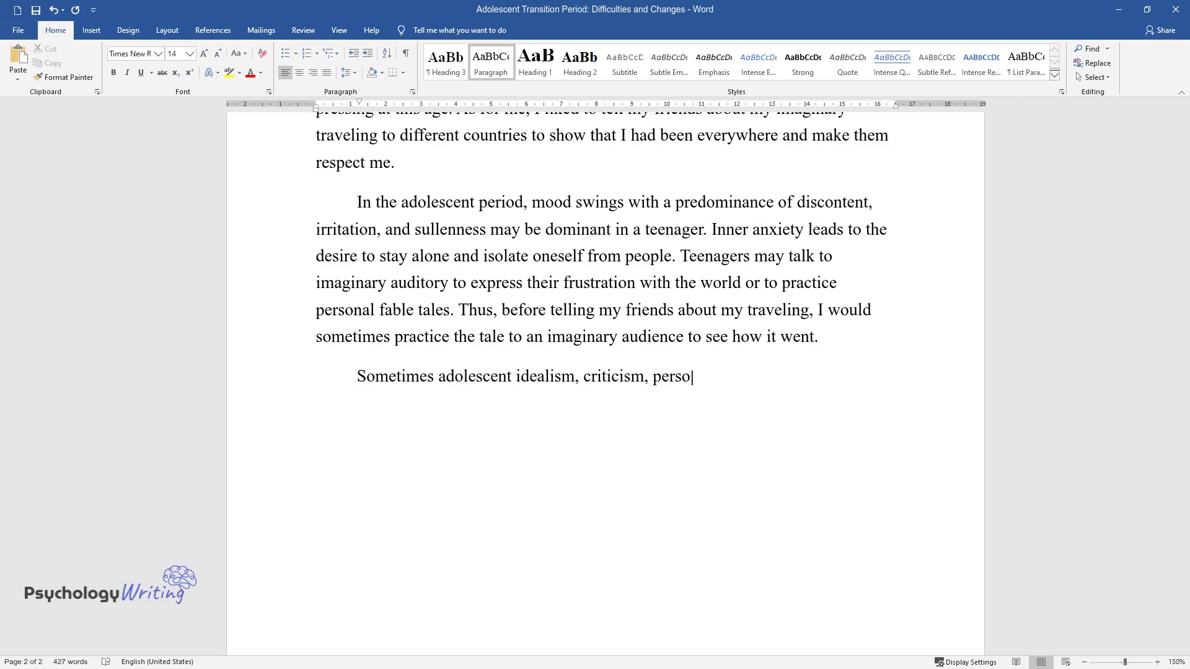
{"action": "type", "text": "nal fable, and imaginary audience "}
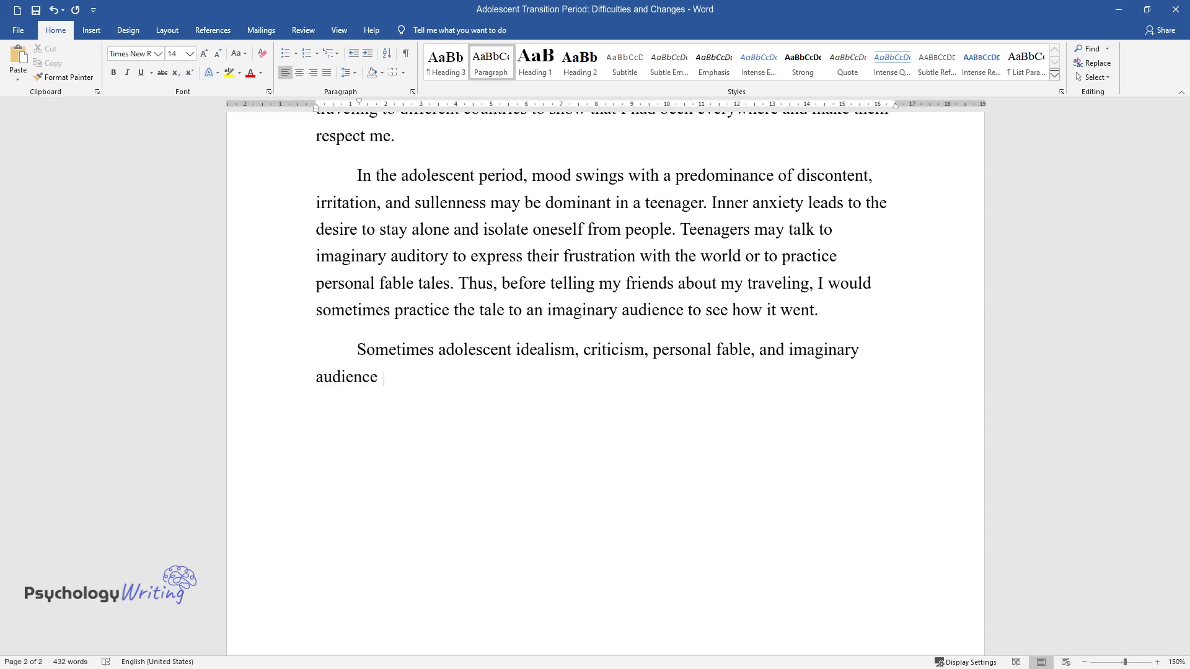
{"action": "type", "text": "cognitive distortions may persist"}
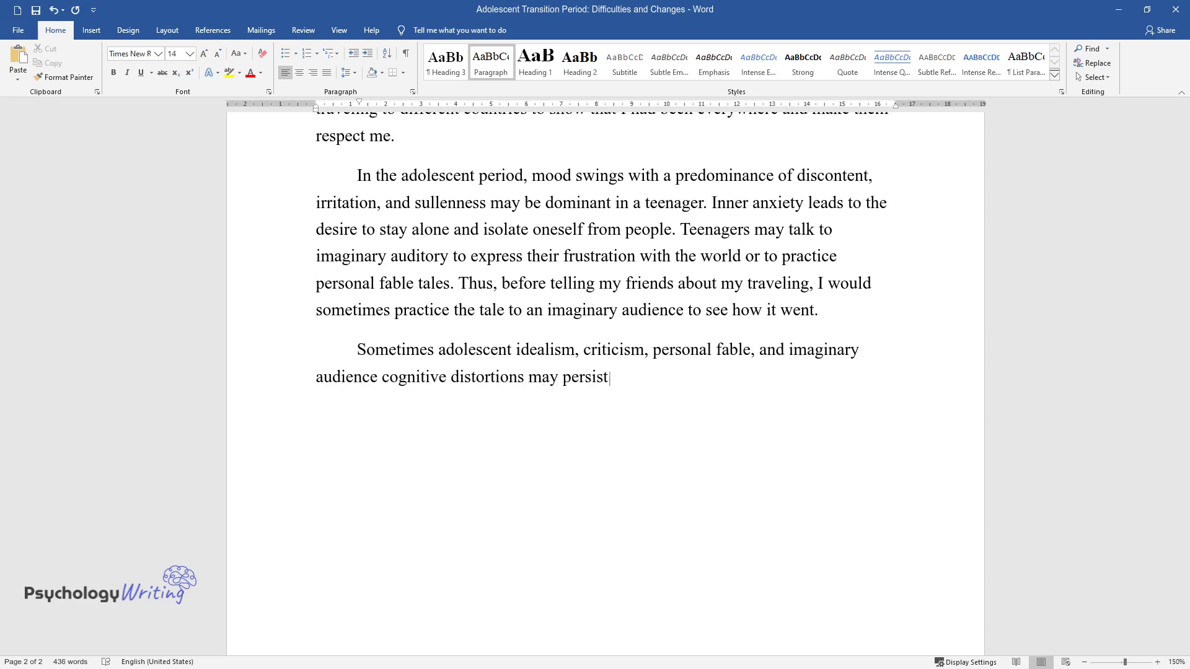
{"action": "type", "text": " in adult life if a teenager is n"}
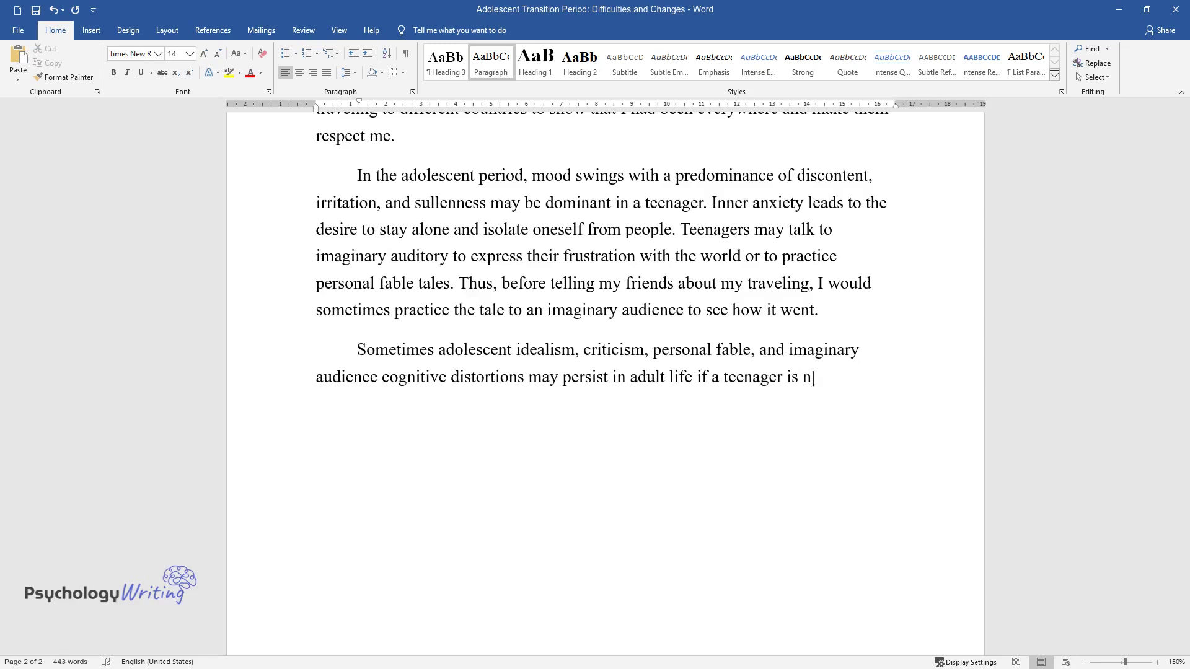
{"action": "type", "text": "ot given proper attention. The pro"}
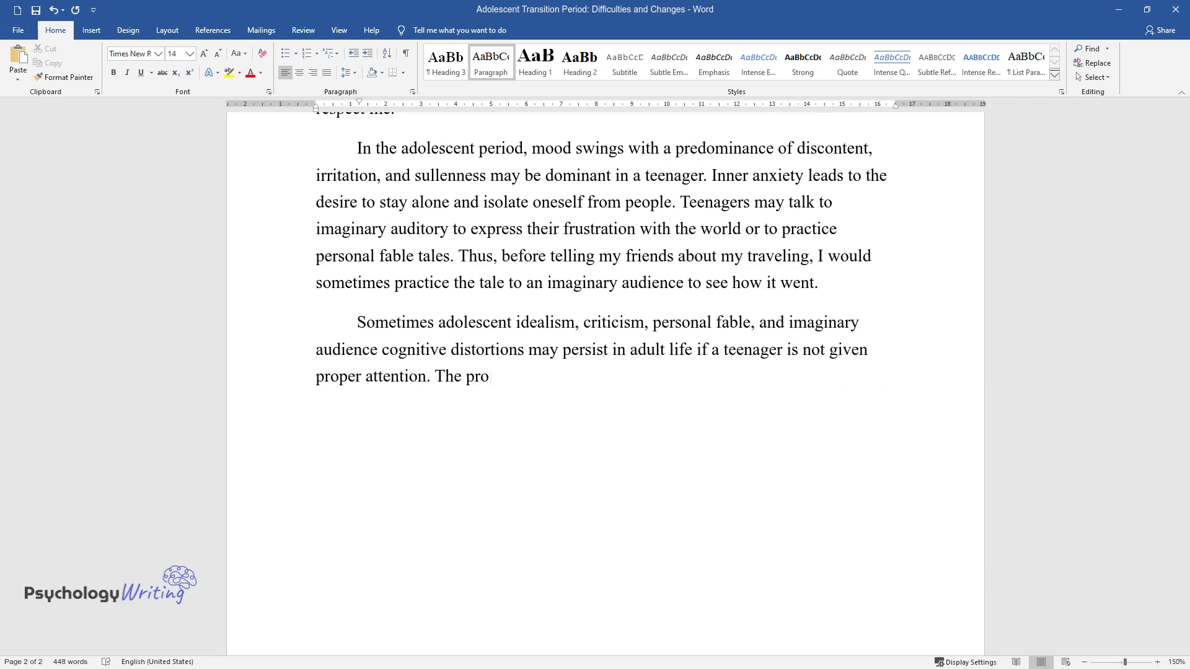
Add that growing up and asserting independence go along with forming values and the ability to reflect and assess one's capabilities, abilities, and shortcomings
{"action": "type", "text": "cess of growing up and asserting "}
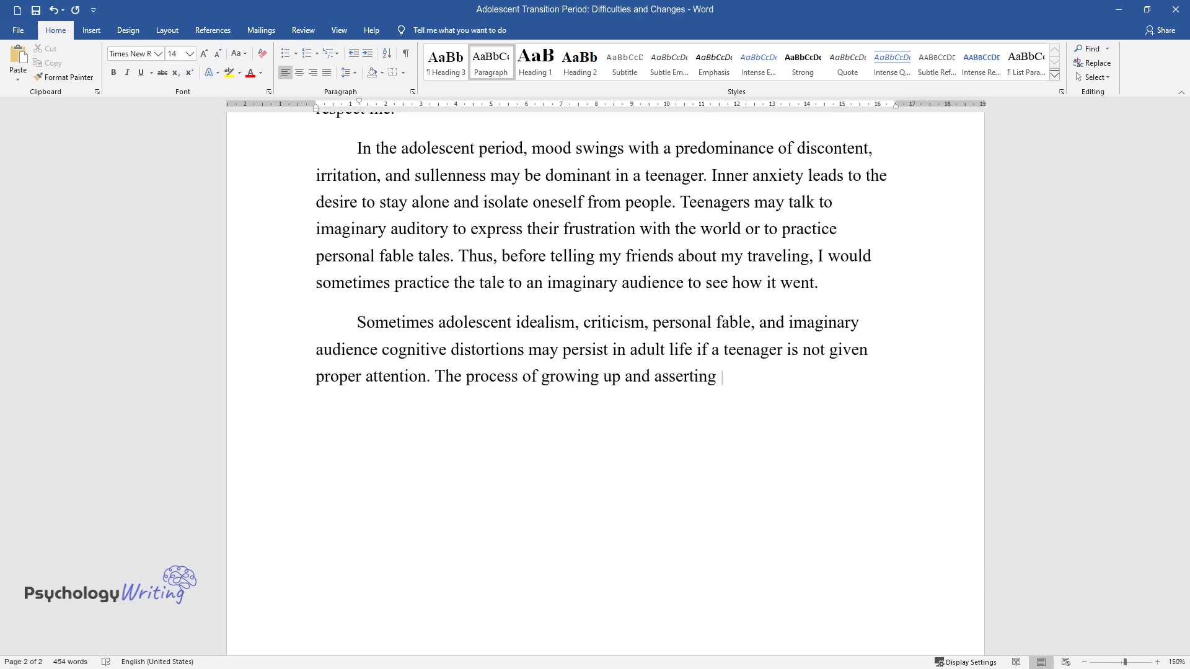
{"action": "type", "text": "one's independence goes along wit"}
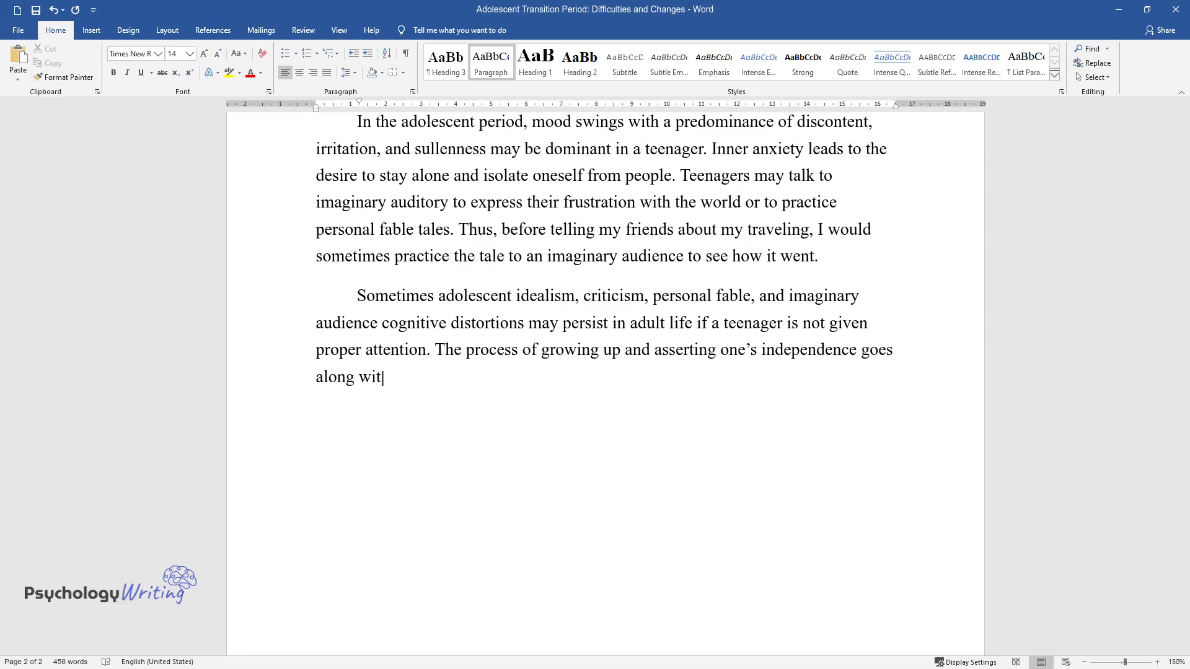
{"action": "type", "text": "h the formation of values and the"}
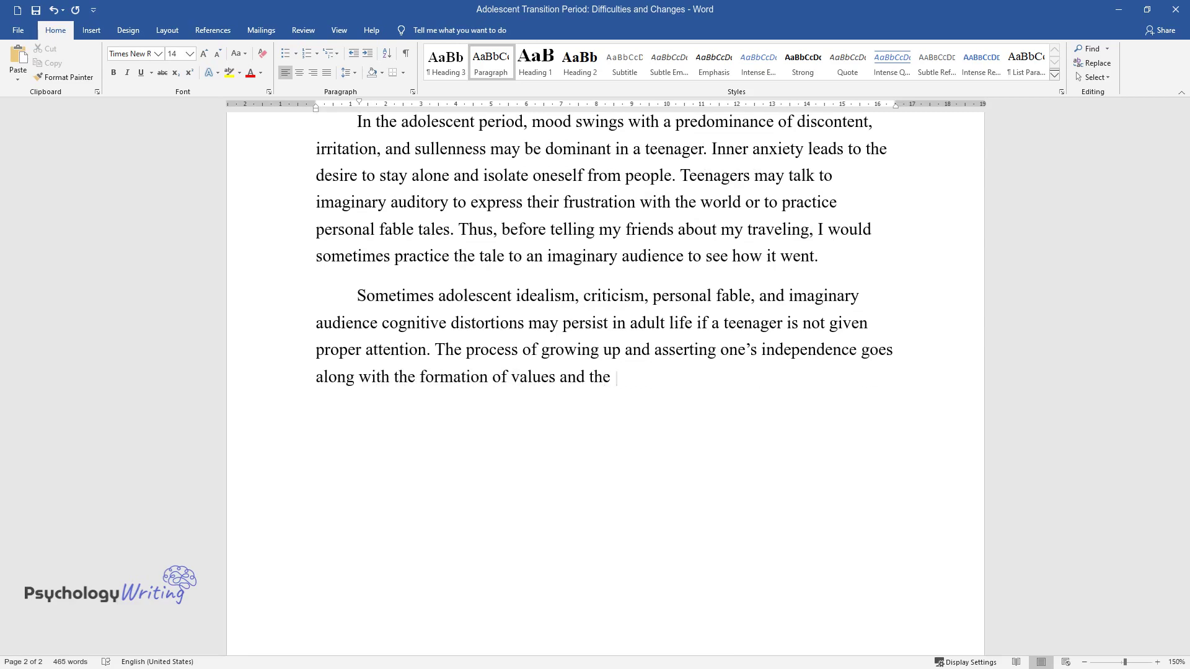
{"action": "type", "text": " ability to reflect and perceive o"}
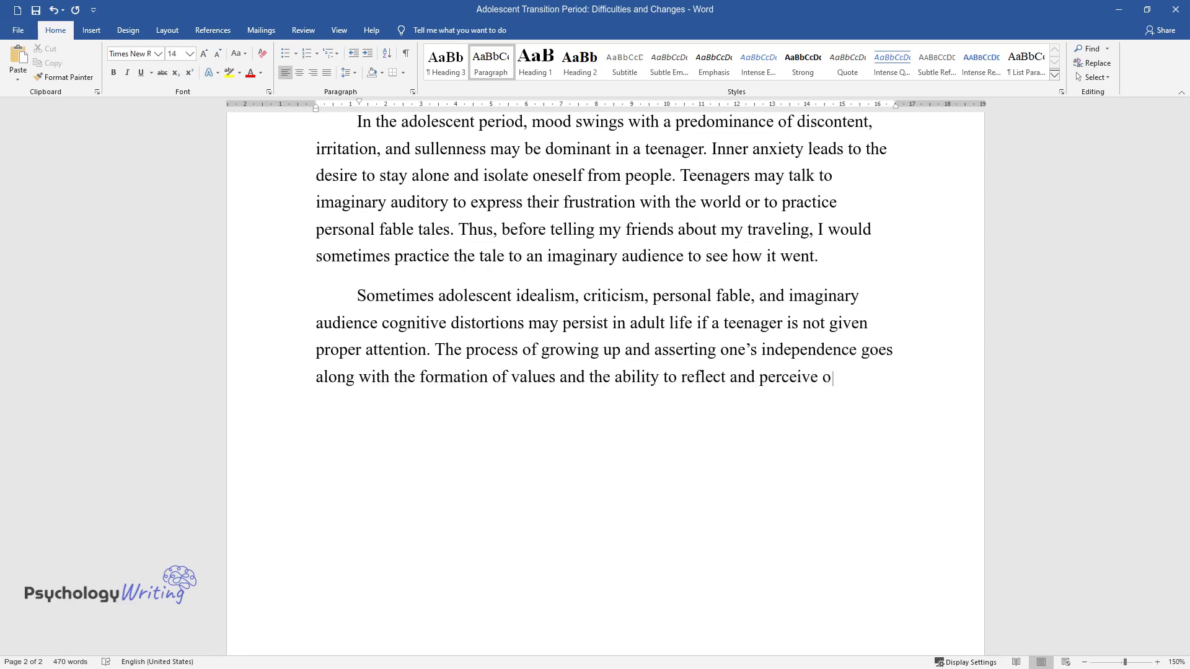
{"action": "type", "text": "ne's personality with an assessment of capabilities, abilities, and"}
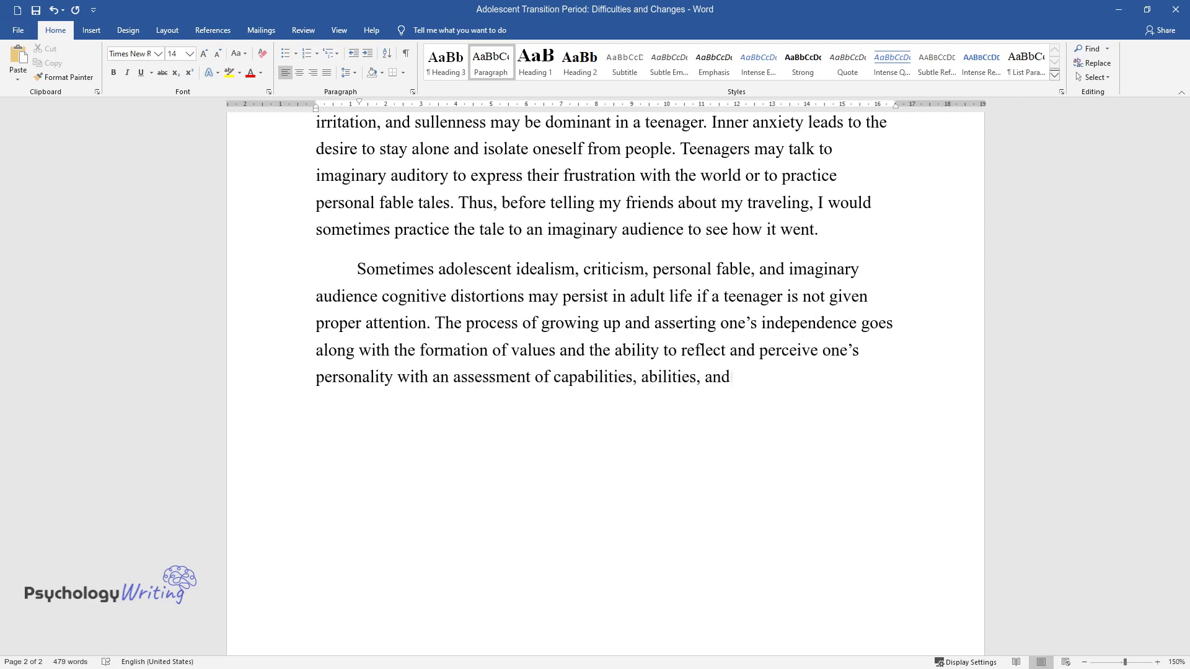
{"action": "type", "text": "omings. A teenage"}
Write that a teenager needs advice and encouragement, while critique and incomprehension may let cognitive disorders remain after the adolescent period is finished
{"action": "type", "text": "r needs advice and encouragement t"}
{"action": "type", "text": "o assert"}
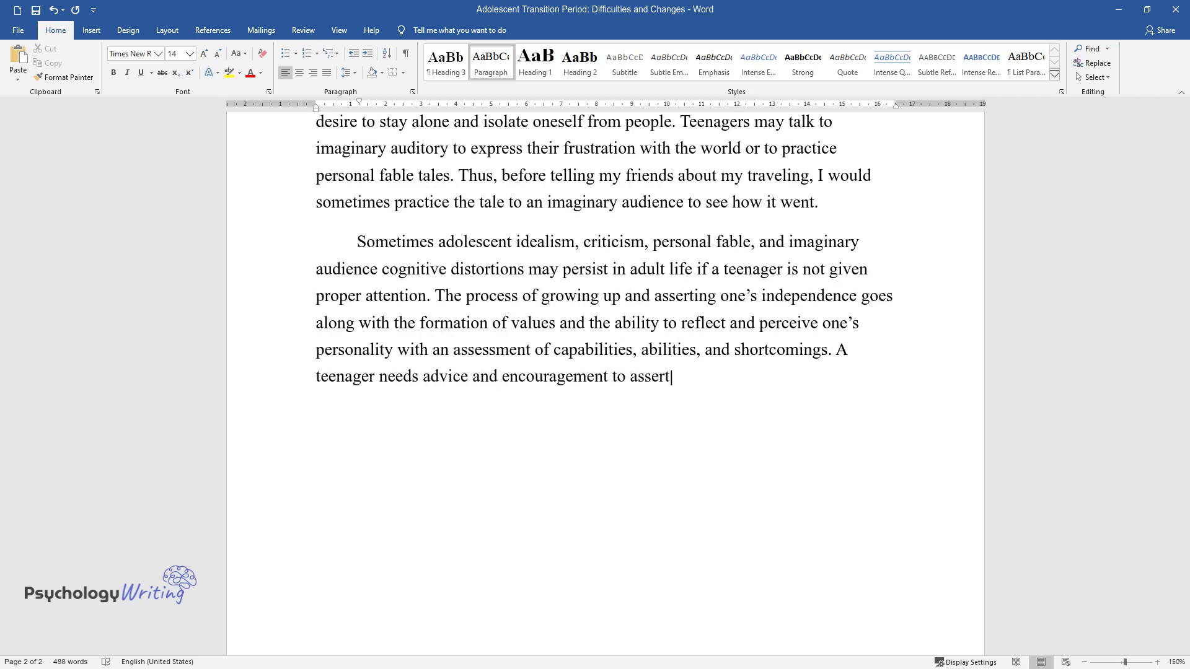
{"action": "type", "text": " themselves, while critique and incomprehension ma"}
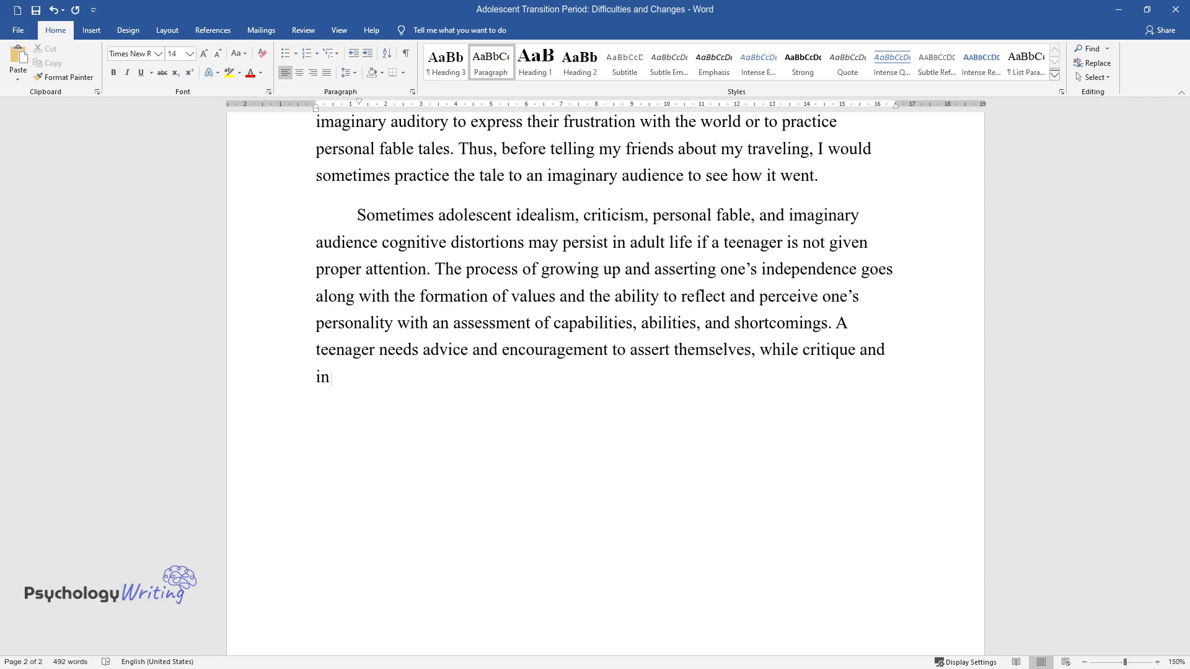
{"action": "type", "text": "y lead to the fac"}
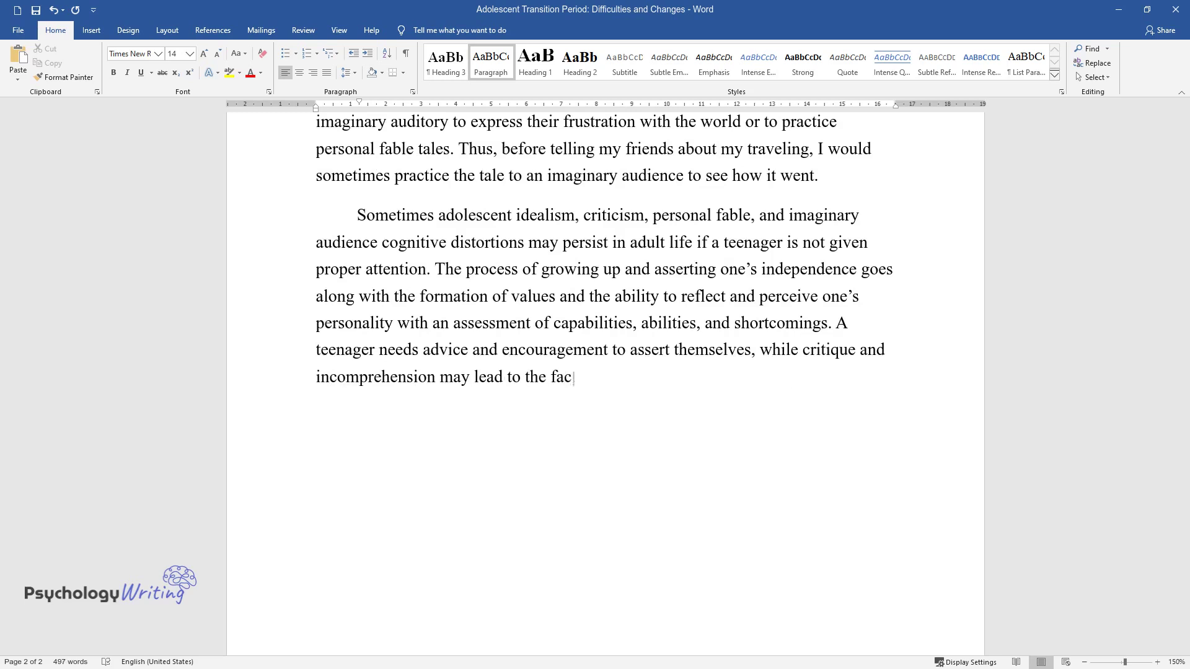
{"action": "type", "text": "t that cognitive disorders will n"}
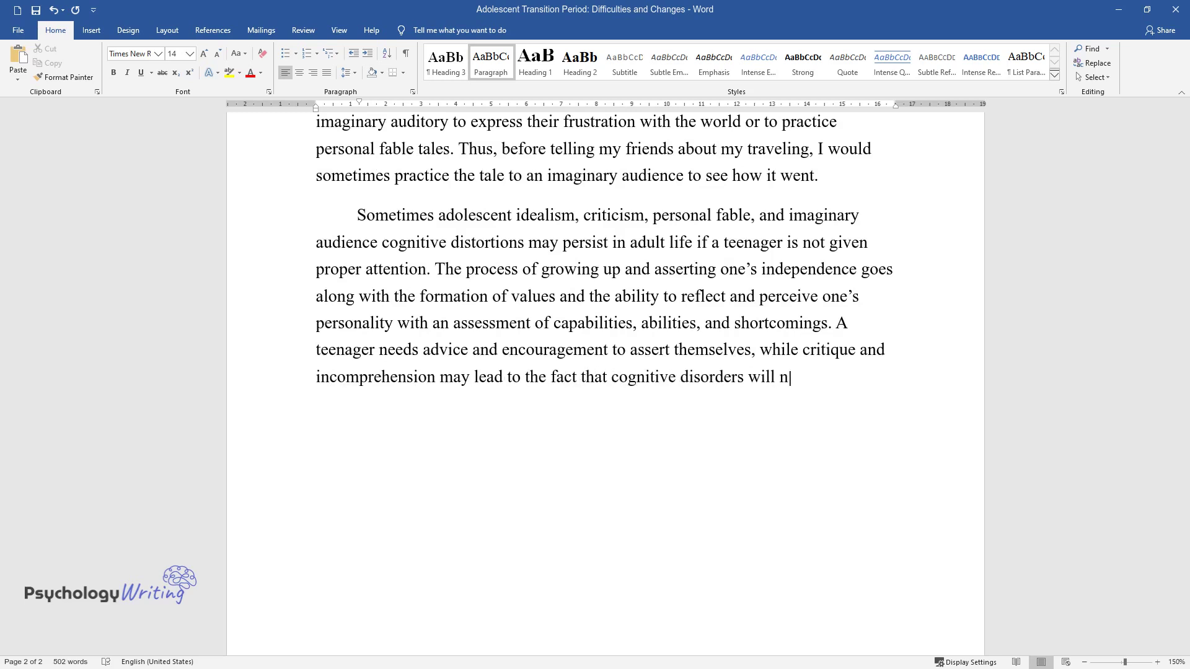
{"action": "type", "text": "ot diminish and remain af"}
{"action": "type", "text": "ter the a"}
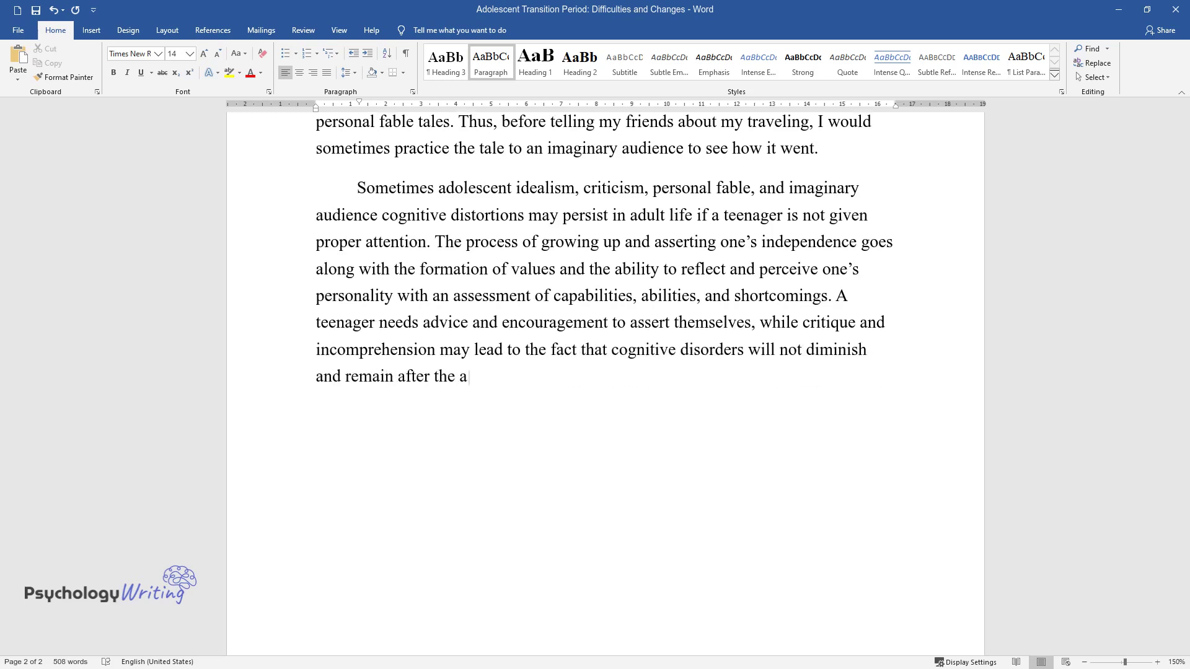
{"action": "type", "text": "dolescent period is finished. In "}
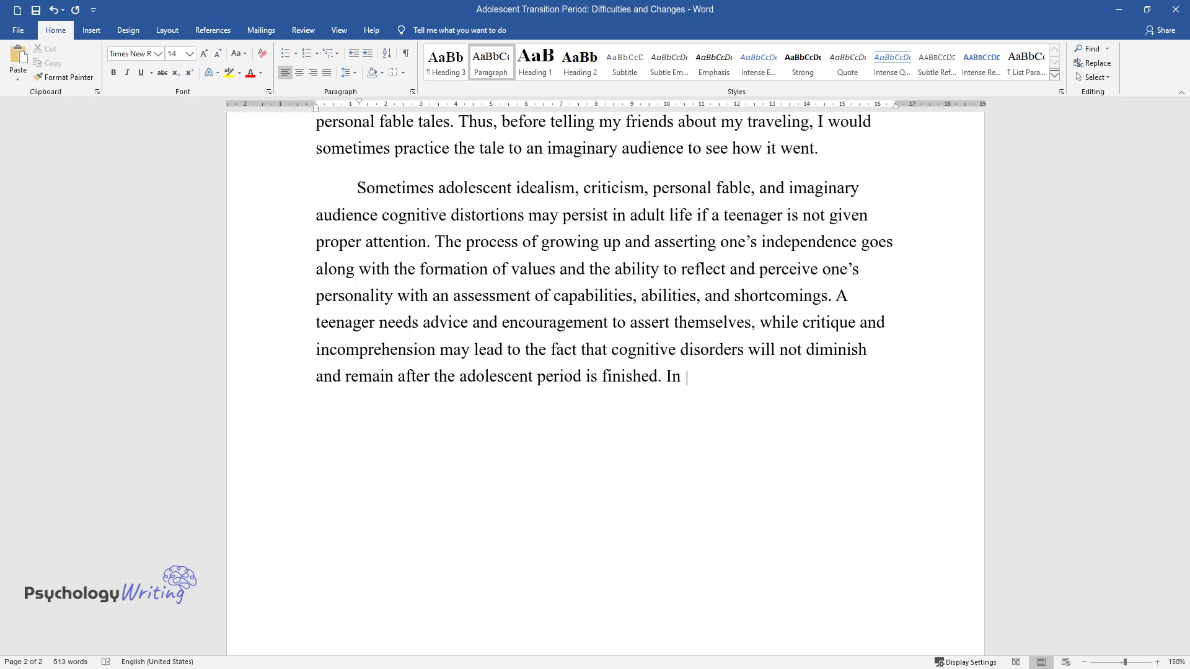
End the fifth paragraph stating that immature behavior may continue during early adulthood (20- 29 years) until self-determination and shaping values are finished
{"action": "type", "text": "this case, immature behavior may "}
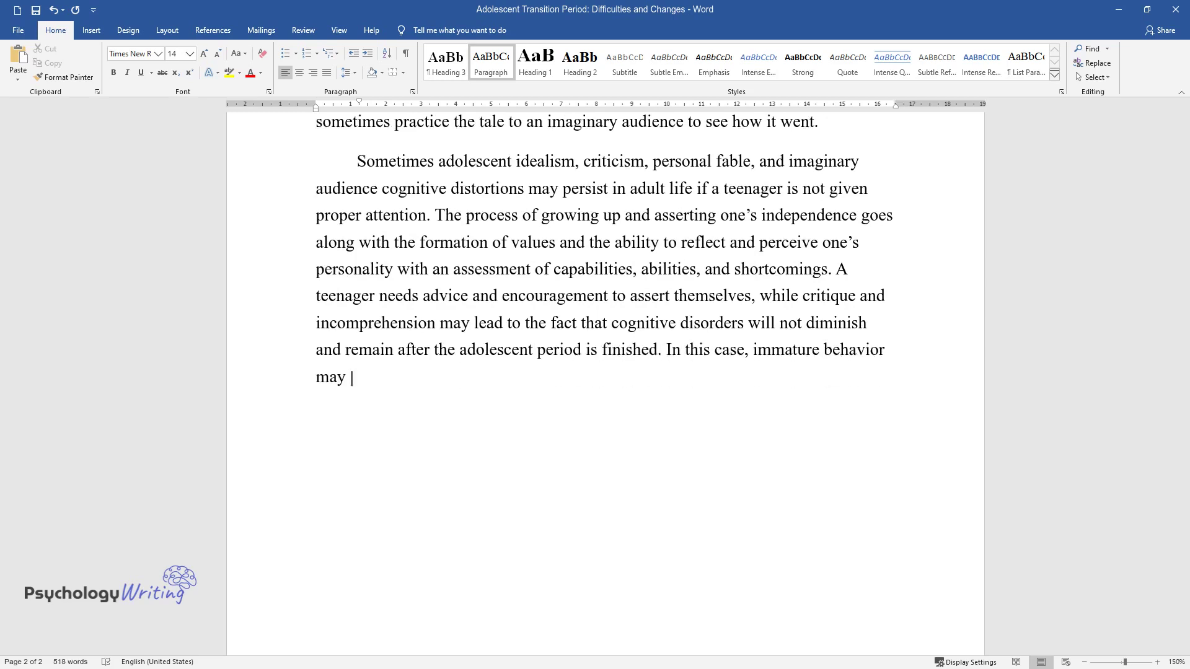
{"action": "type", "text": "continue during early adulthood ("}
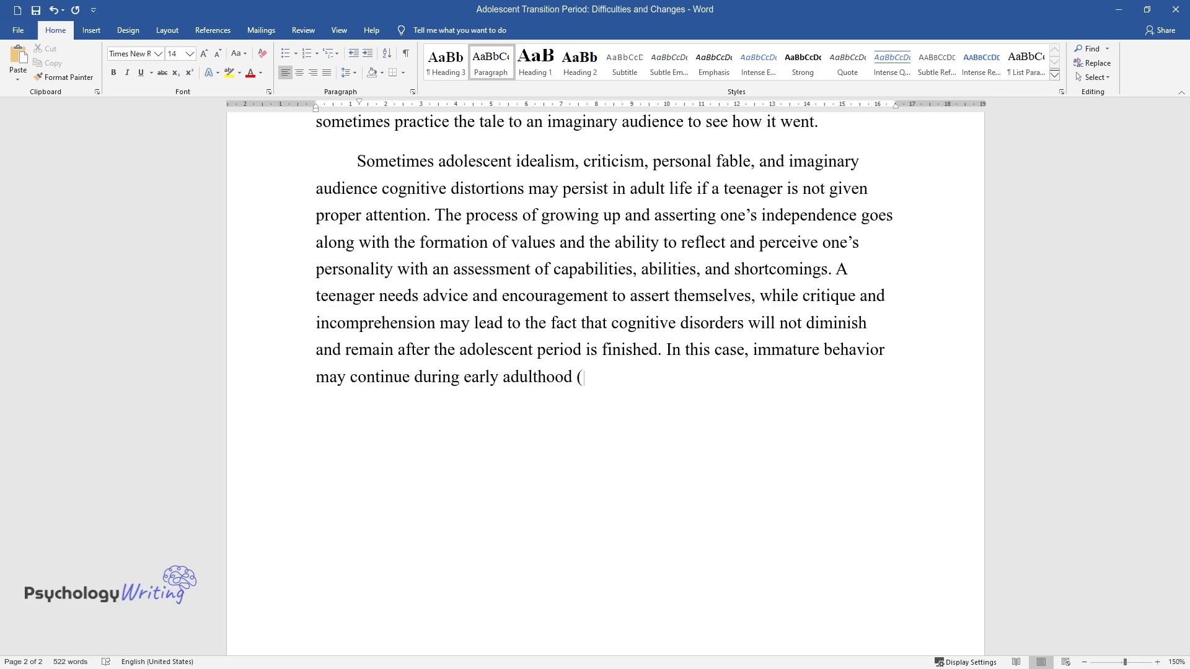
{"action": "type", "text": "20- 29 years) until all the proces"}
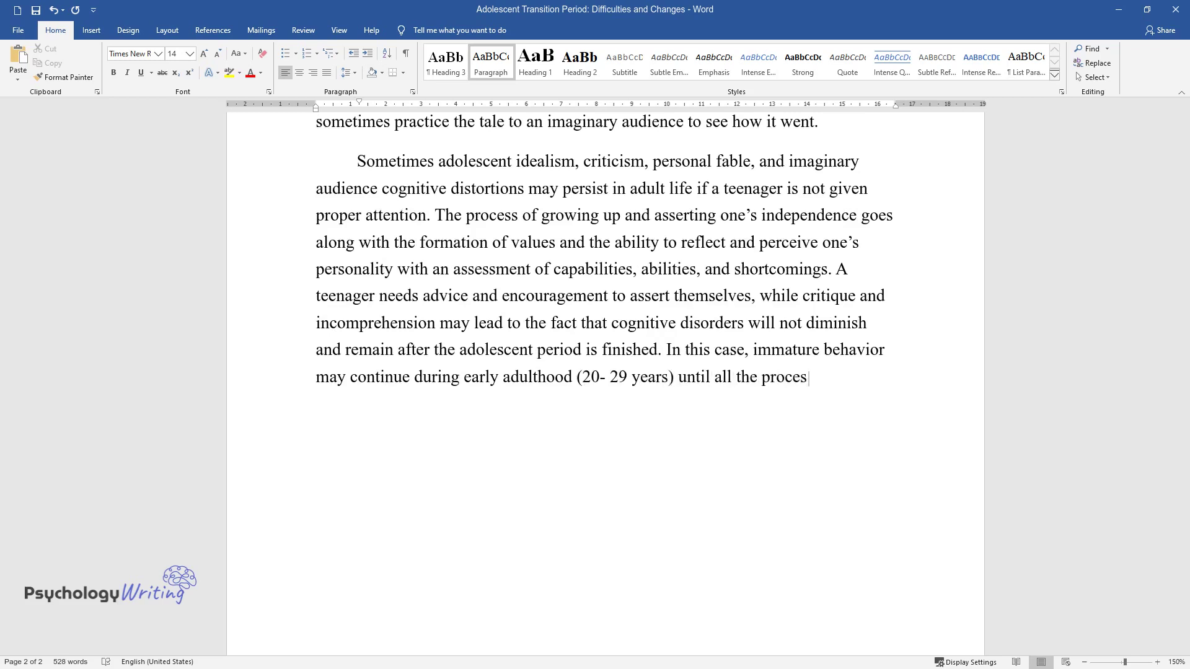
{"action": "type", "text": "ses of self-determination and shaping val"}
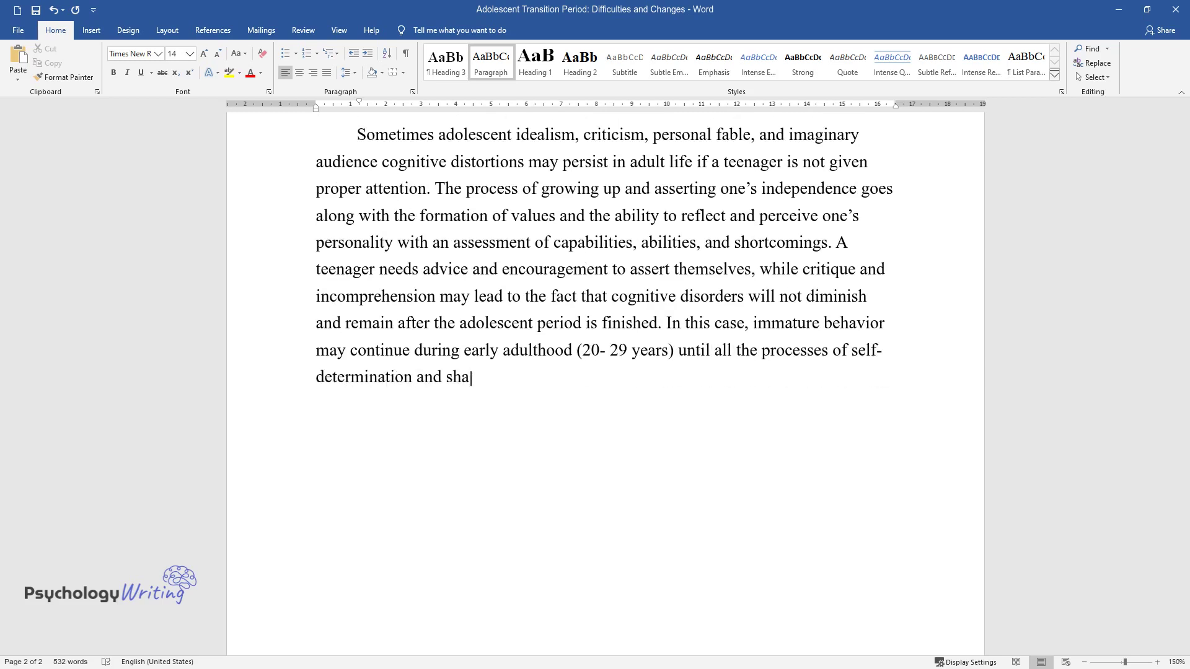
{"action": "type", "text": "ues are finished."}
Begin a concluding paragraph stating that adolescence is considered one of the most difficult and responsible periods in the life of a teenager and their parents
{"action": "key", "text": "Return"}
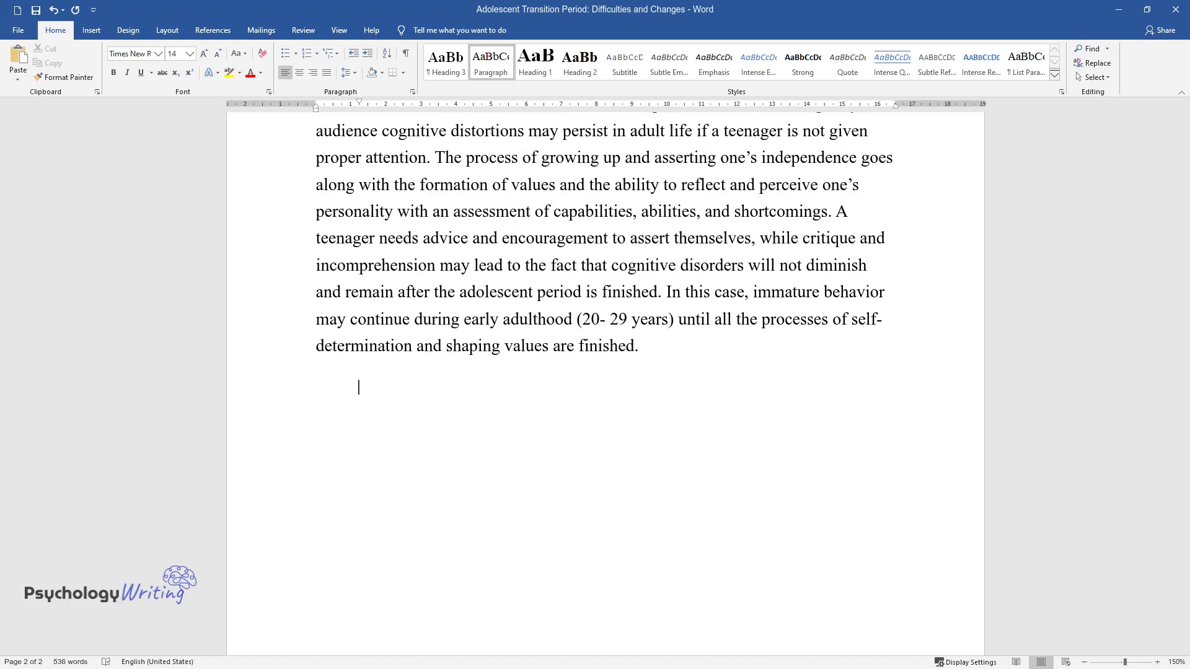
{"action": "type", "text": "Adolescence is consid"}
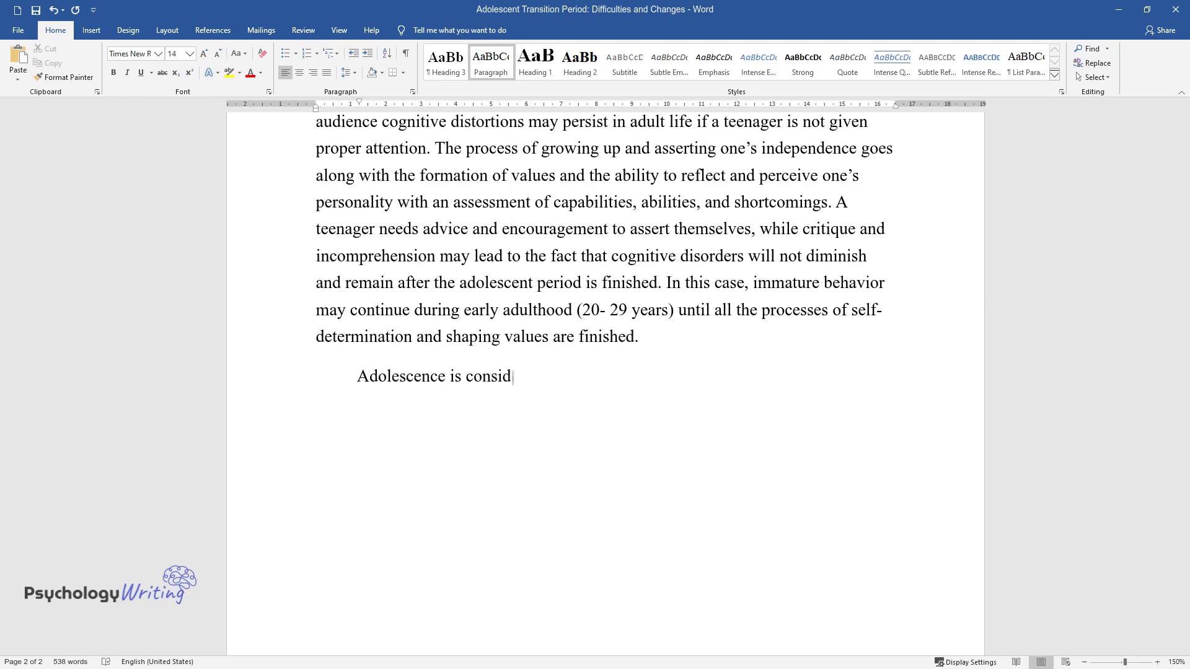
{"action": "type", "text": "ered one of the most difficult and"}
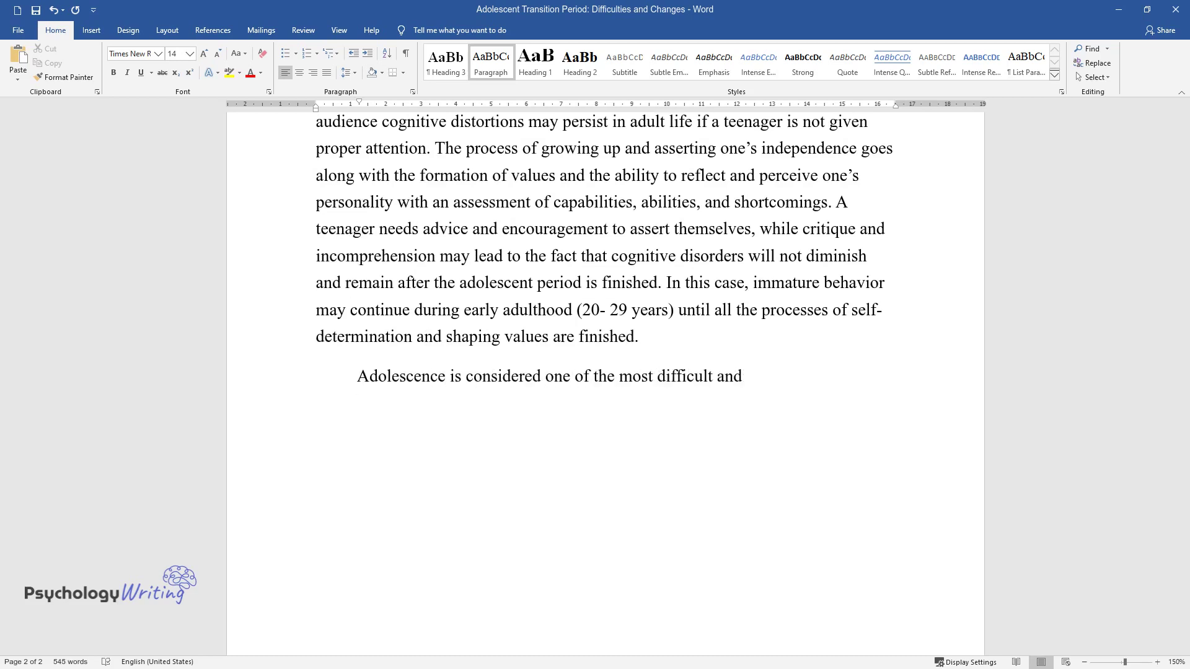
{"action": "type", "text": " responsible periods in the life o"}
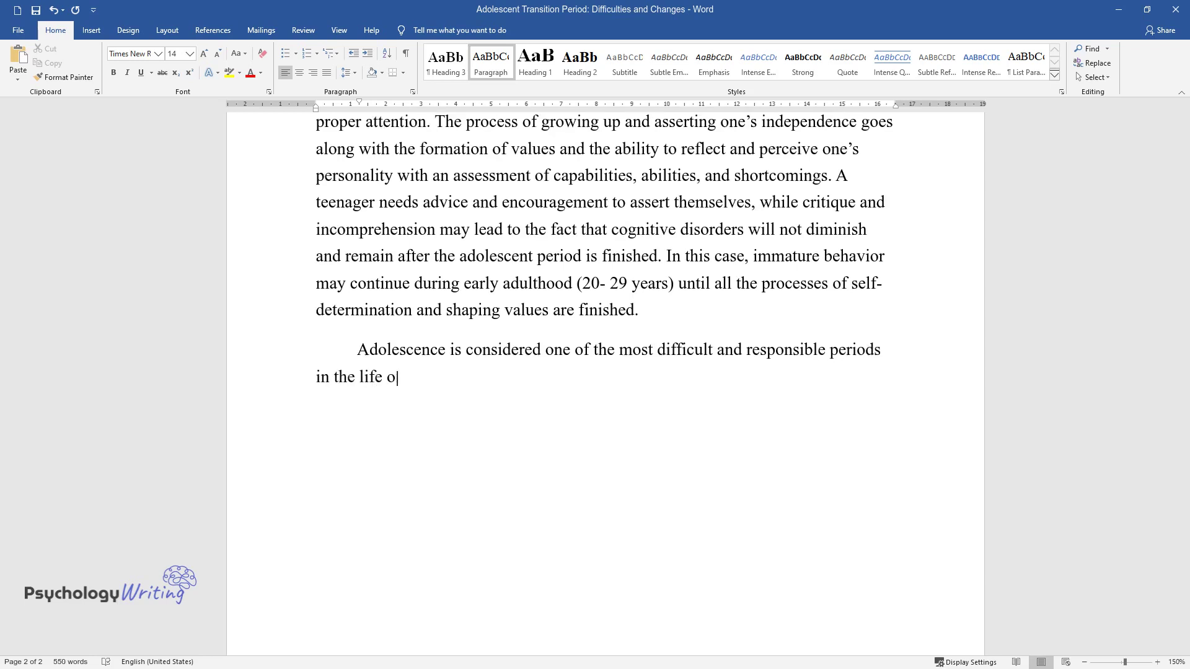
{"action": "type", "text": "f a teenager and their parents. Th"}
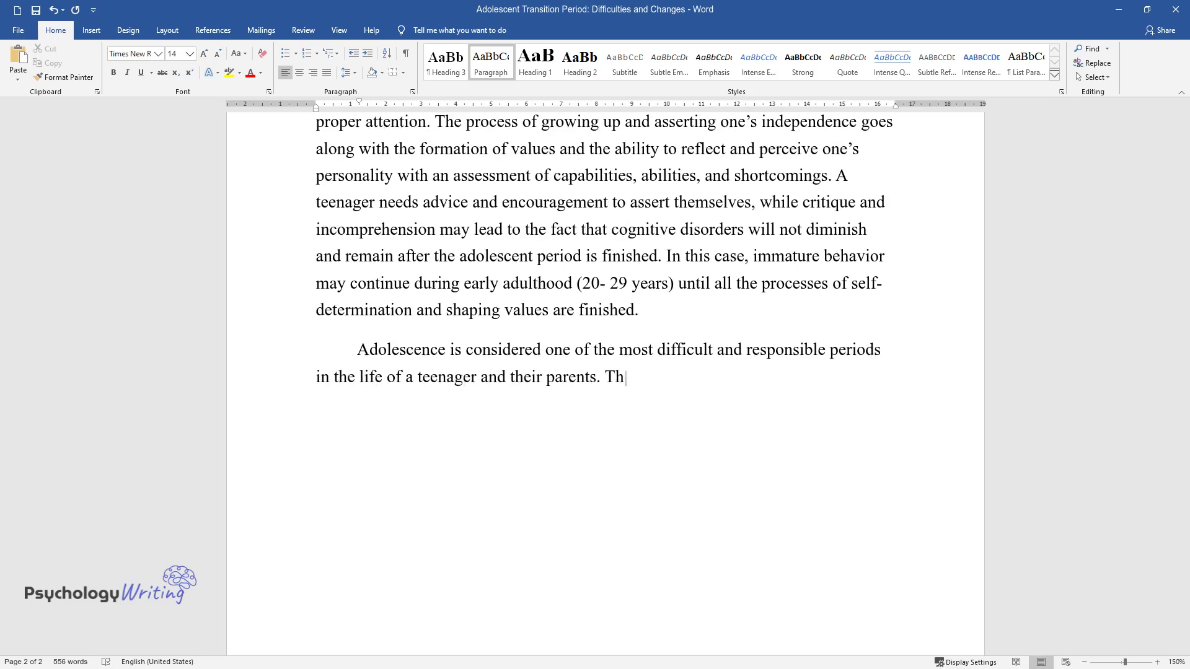
Add that the crisis of adolescence is associated with a change in the social situation and the necessity to assert oneself and become independent from parents
{"action": "type", "text": "e crisis of adolescence is associa"}
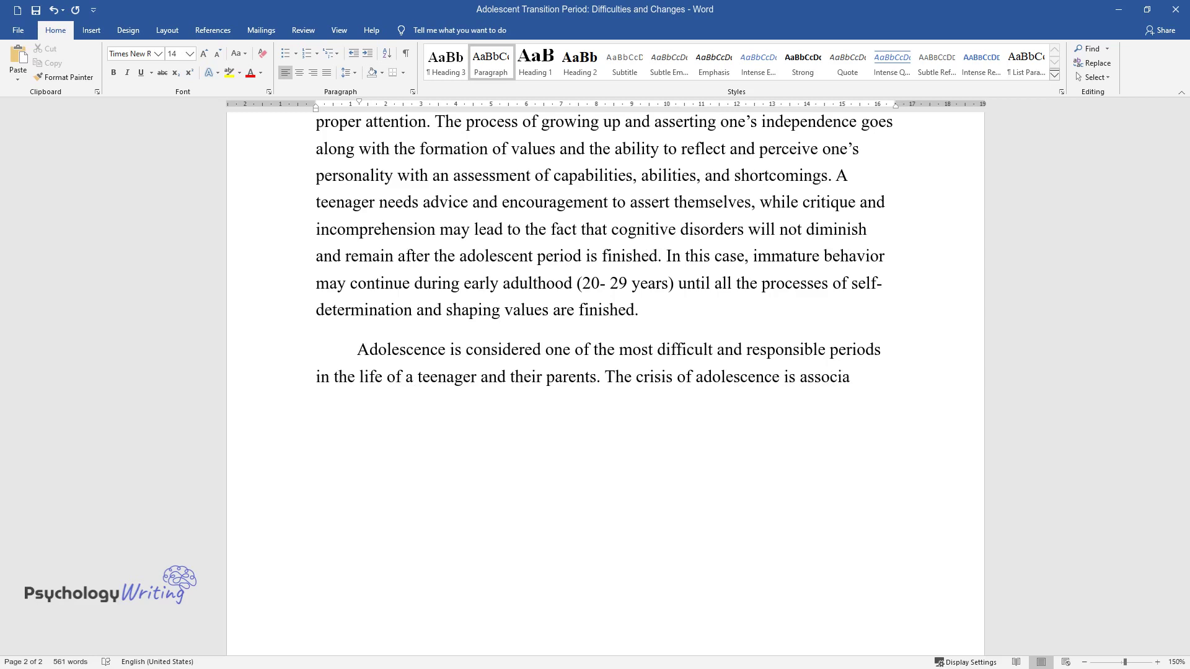
{"action": "type", "text": "ted with a change in the social si"}
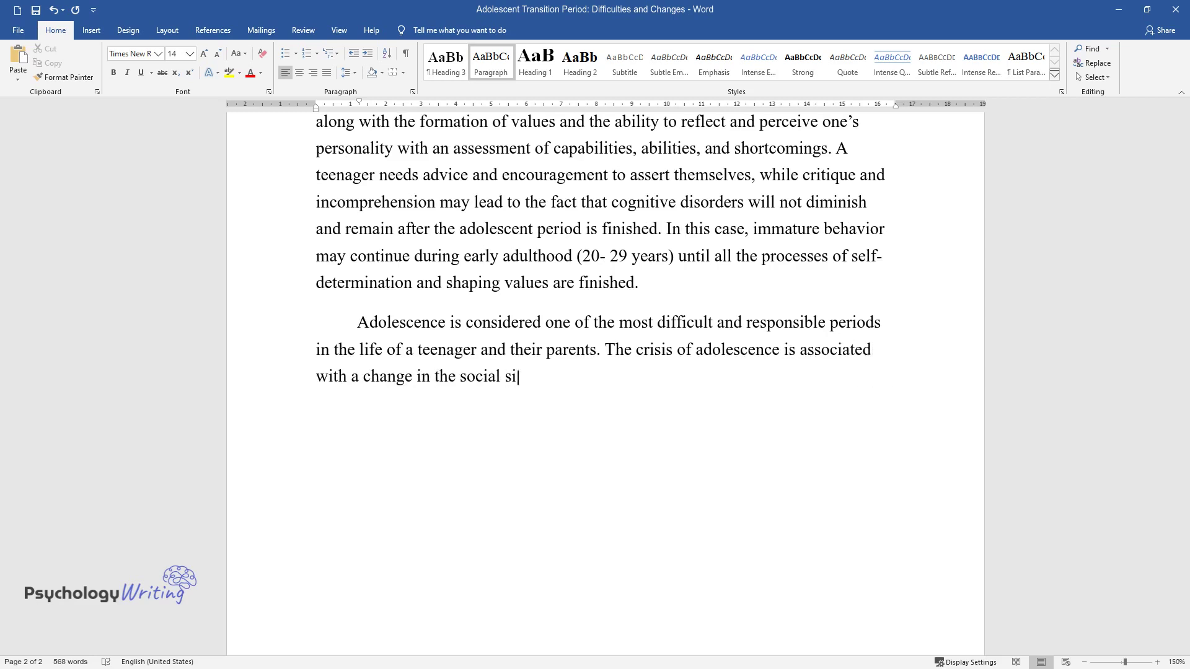
{"action": "type", "text": "tuation, and the necessity to asse"}
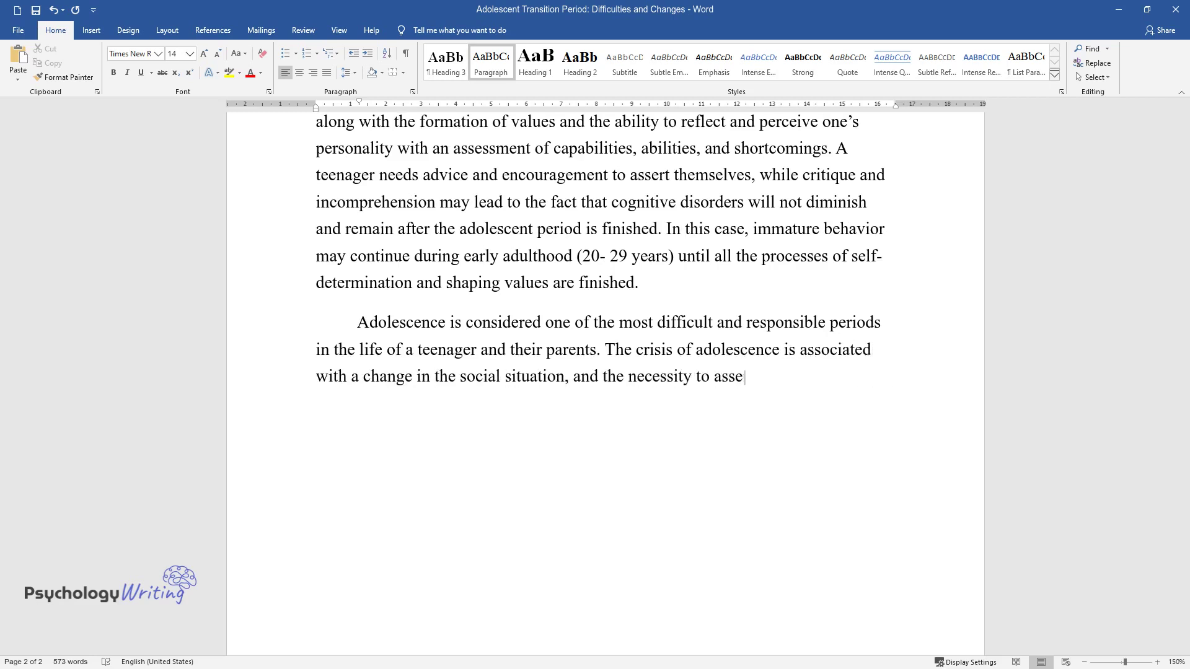
{"action": "type", "text": "rt oneself and become independent"}
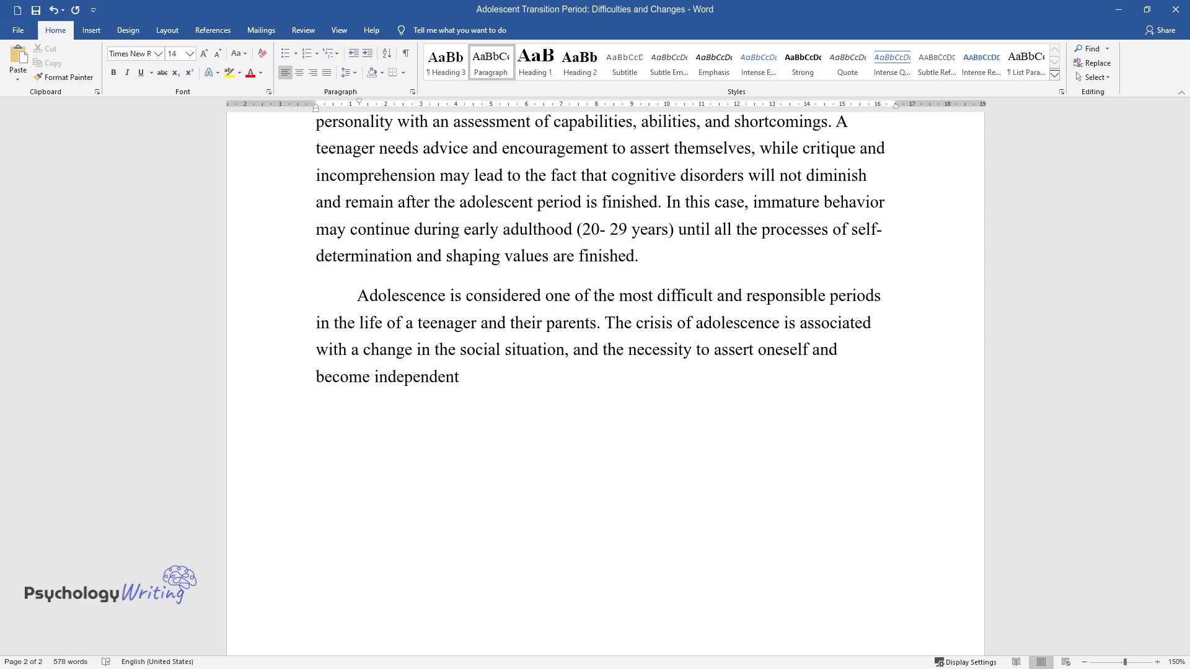
{"action": "type", "text": " from parents. This period is ofte"}
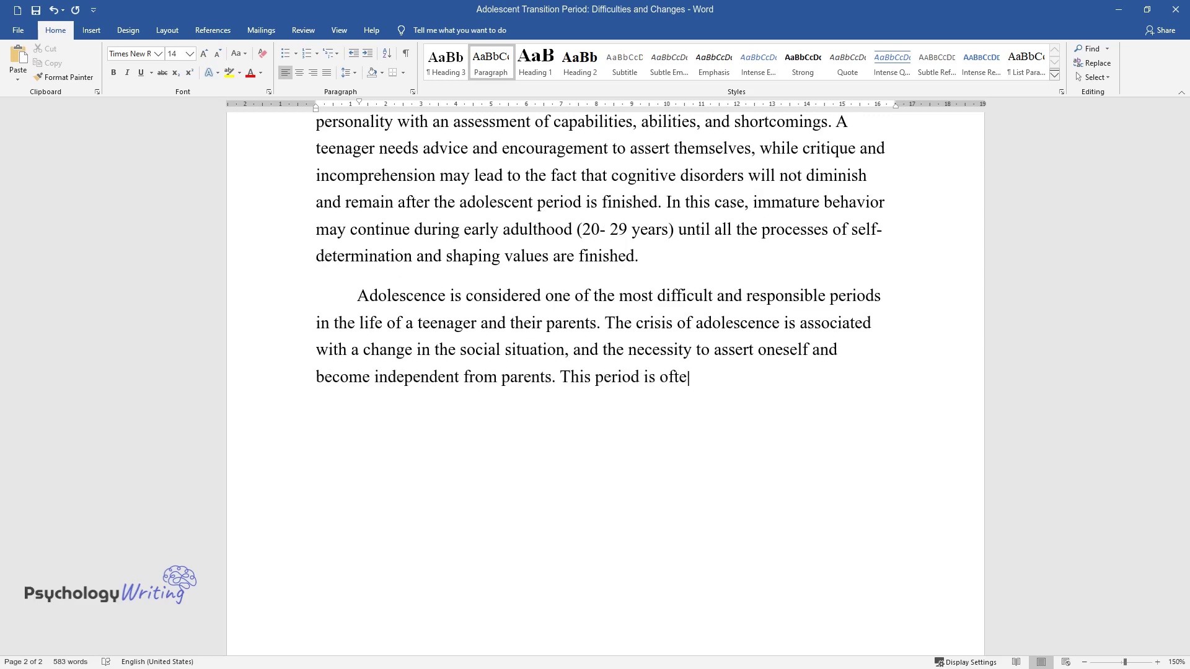
Write that this period is often characterized by idealism, criticism, personal fable, and imaginary audience cognitive distortions
{"action": "type", "text": "n characterized by idealism, criti"}
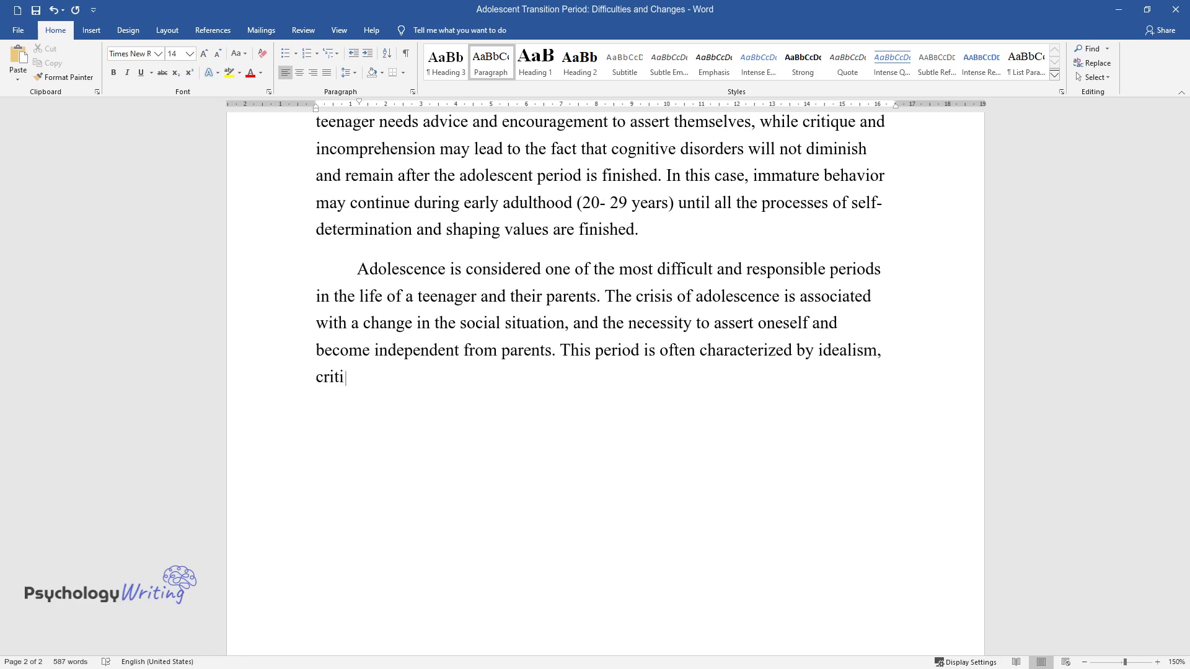
{"action": "type", "text": "cism, personal fable, and imaginar"}
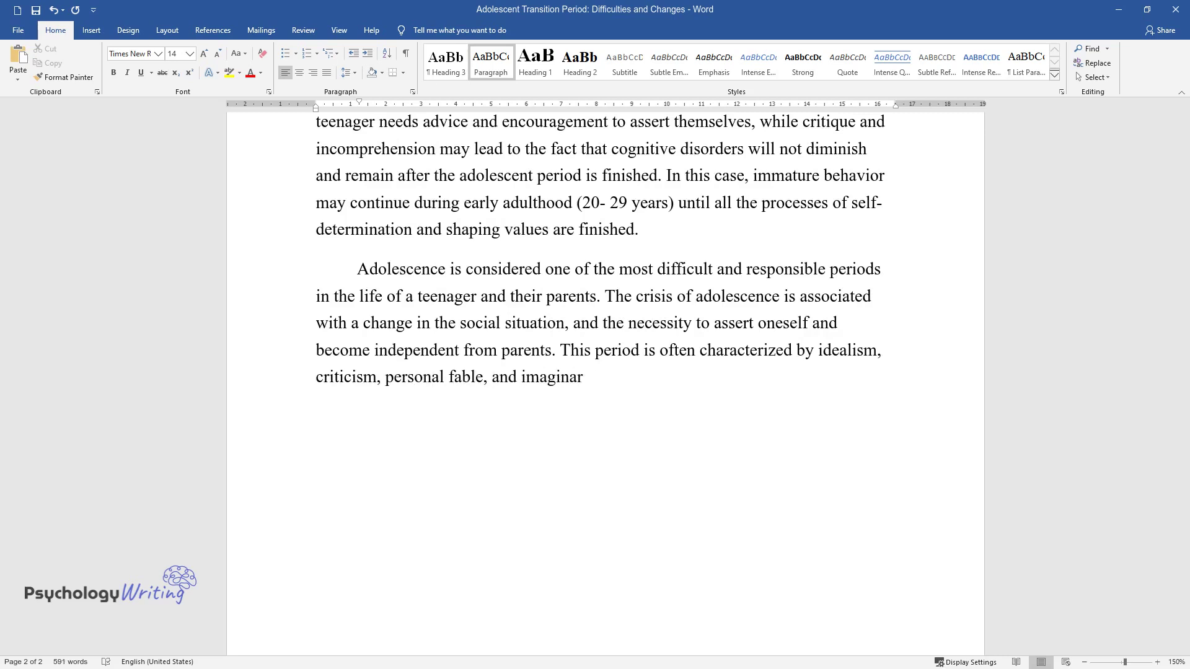
{"action": "type", "text": "y audience cognitive distortions. "}
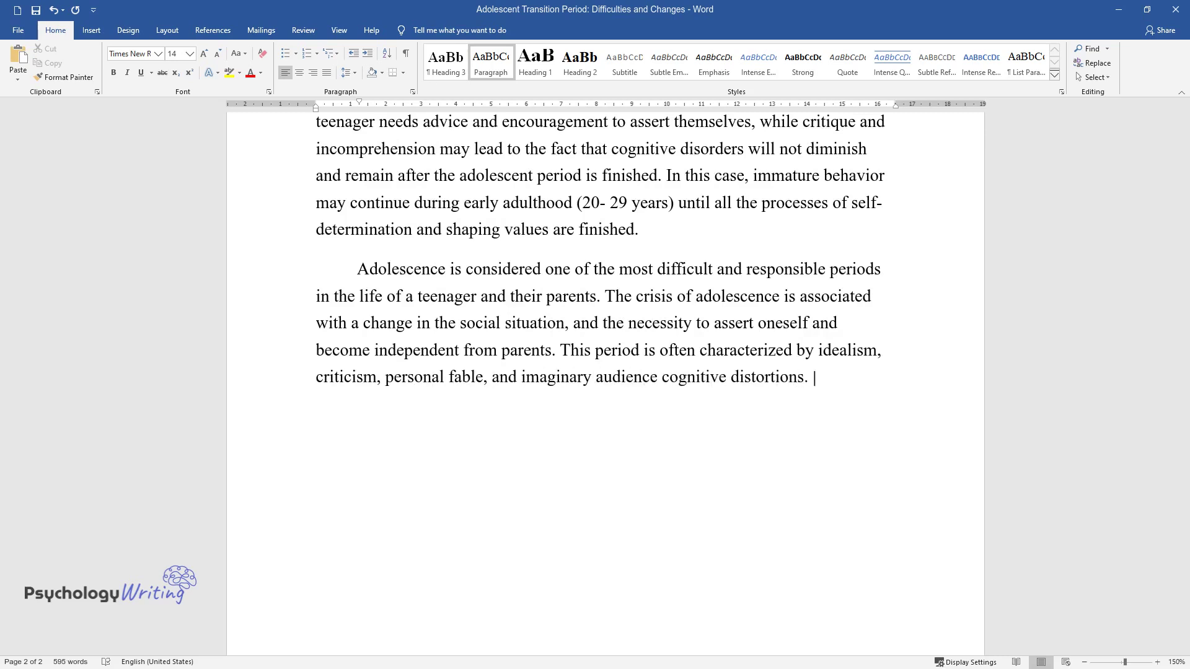
Add that reasonable advice and support from relatives and friends may help to mitigate these phenomena and not allow them to persist in adult life
{"action": "type", "text": "Reasonable advice and support on t"}
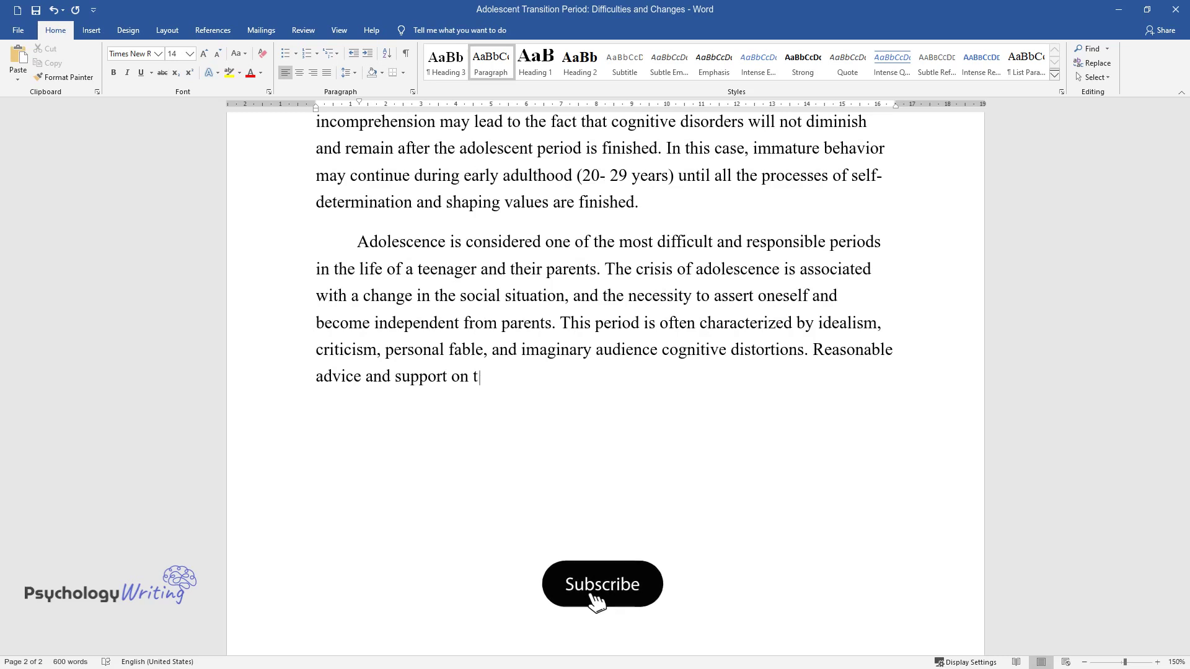
{"action": "type", "text": "he part of relatives and friends m"}
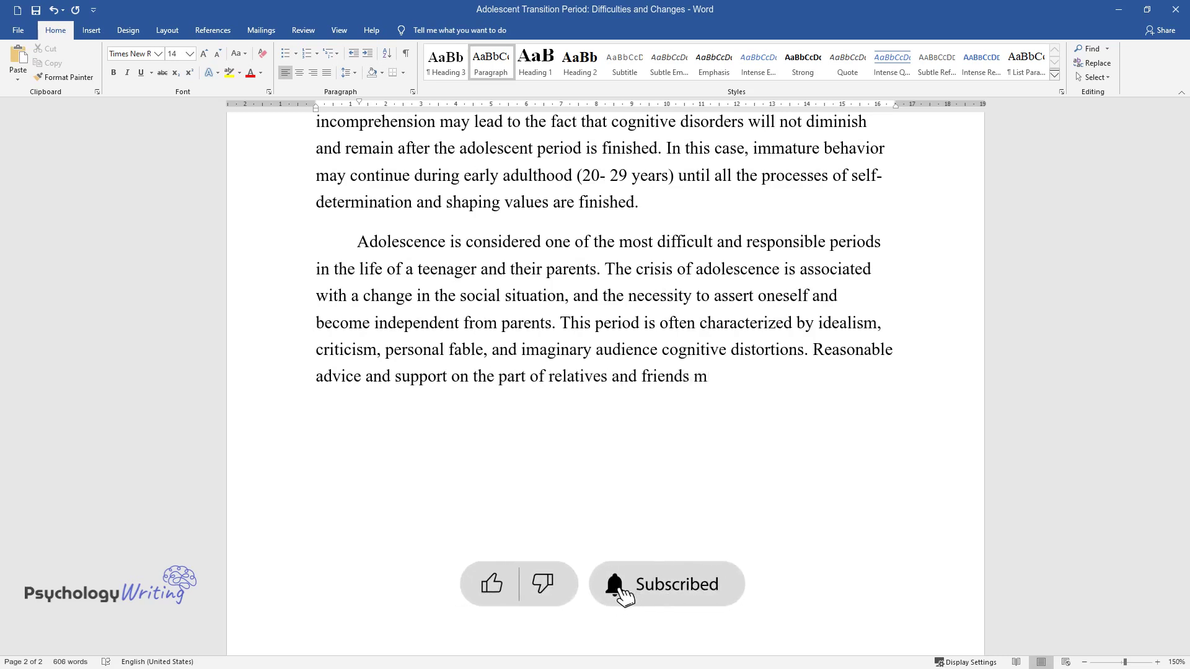
{"action": "type", "text": "ay help to mitigate these phenomen"}
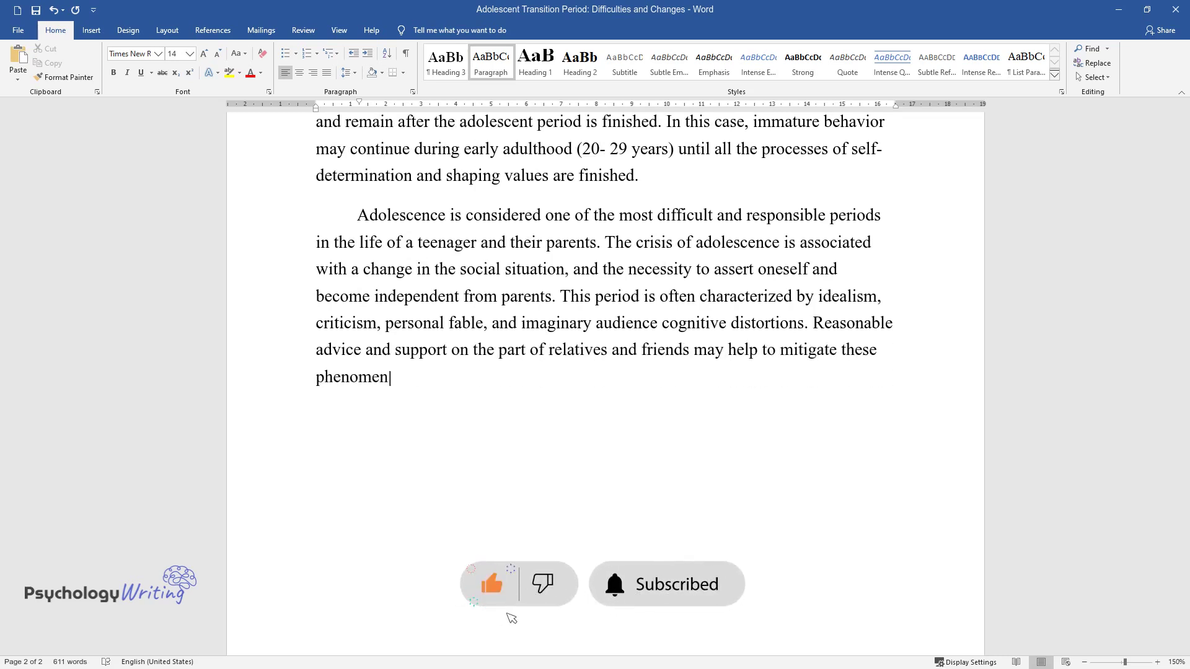
{"action": "type", "text": "a and not allow them to persist in adult l"}
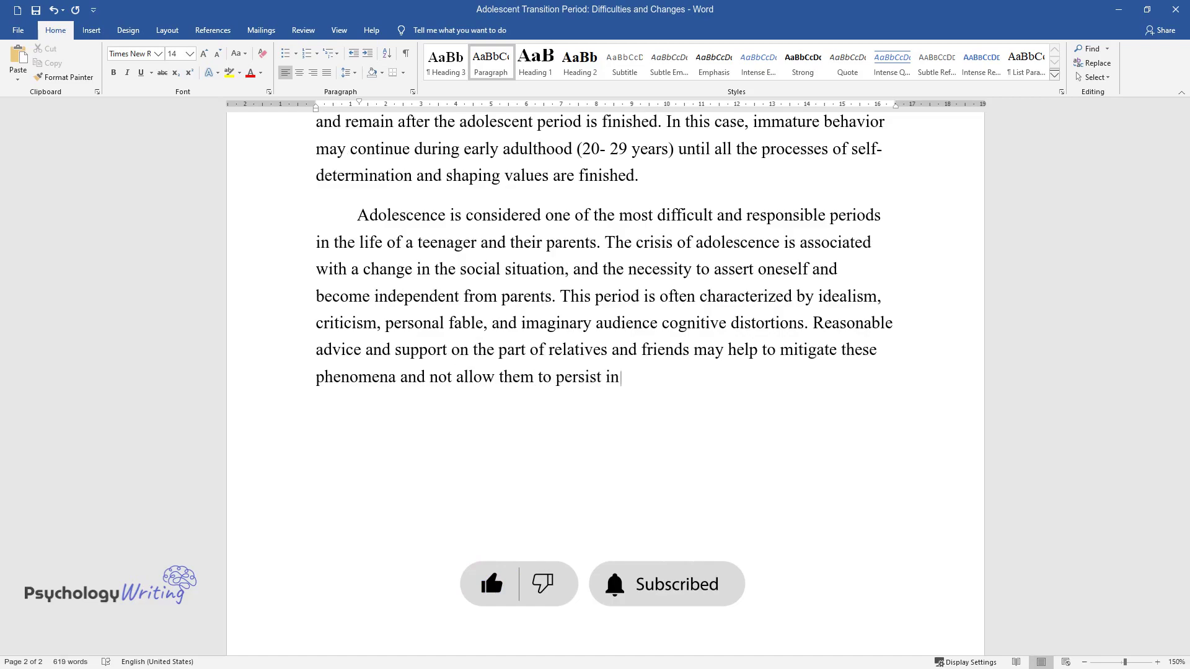